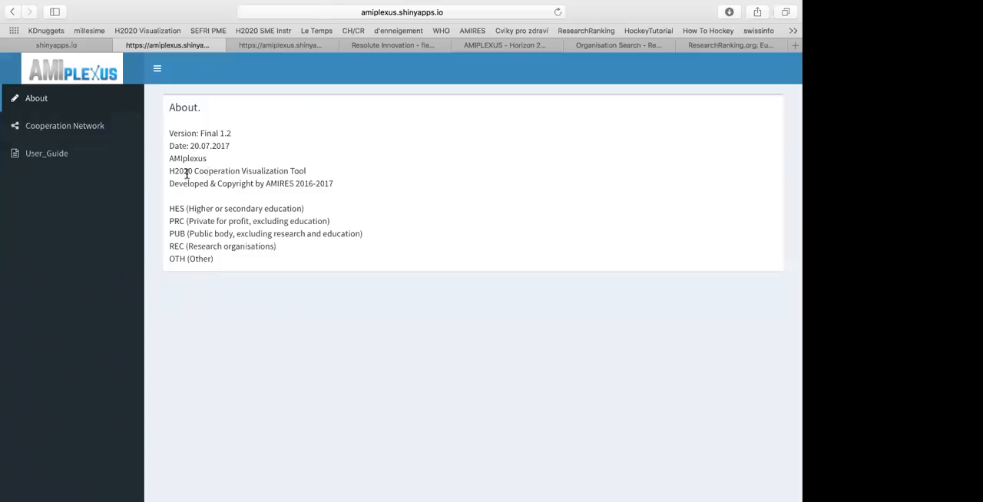
Consult the user guide, and open the Cooperation Network view with the navigation sidebar collapsed
{"action": "left_click", "coordinate": [63, 161]}
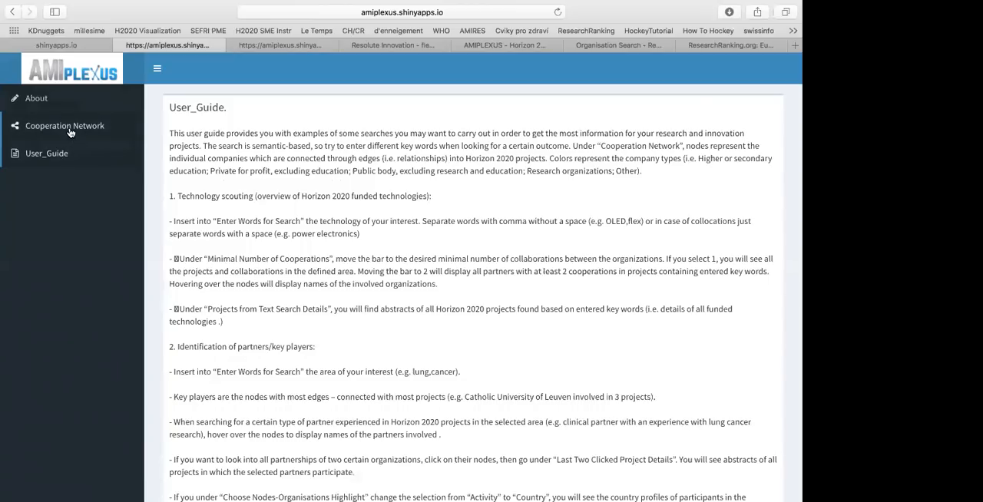
{"action": "left_click", "coordinate": [65, 127]}
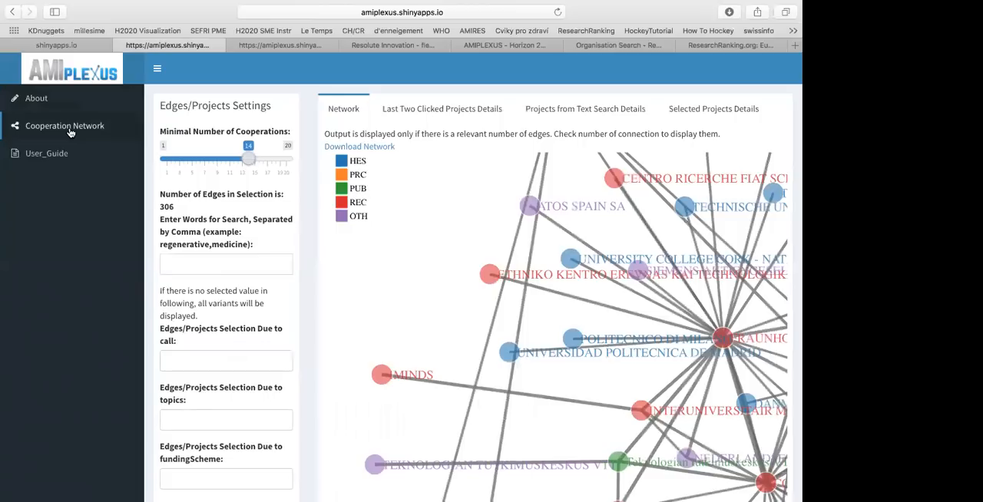
{"action": "left_click", "coordinate": [157, 70]}
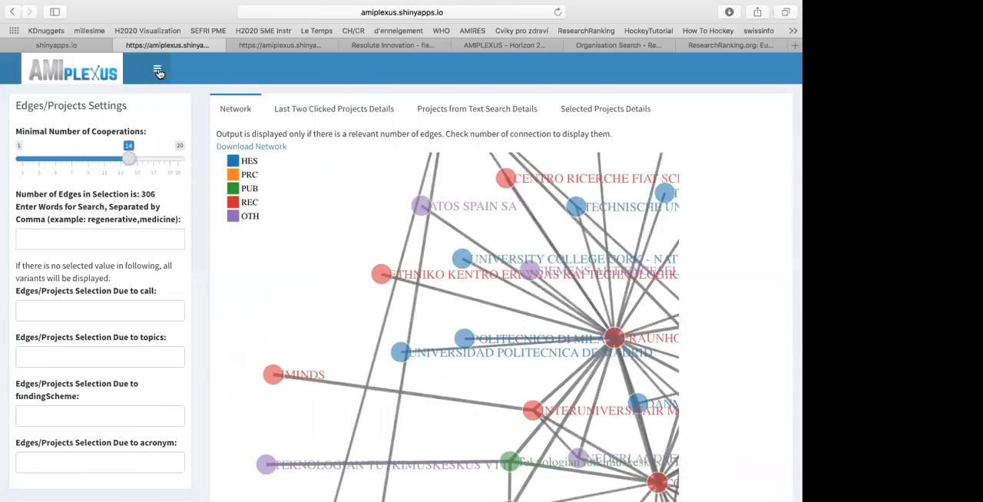
Explore the cooperation network graph and set the minimal number of cooperations to 19
{"action": "scroll", "coordinate": [357, 229], "scroll_direction": "down", "scroll_amount": 5}
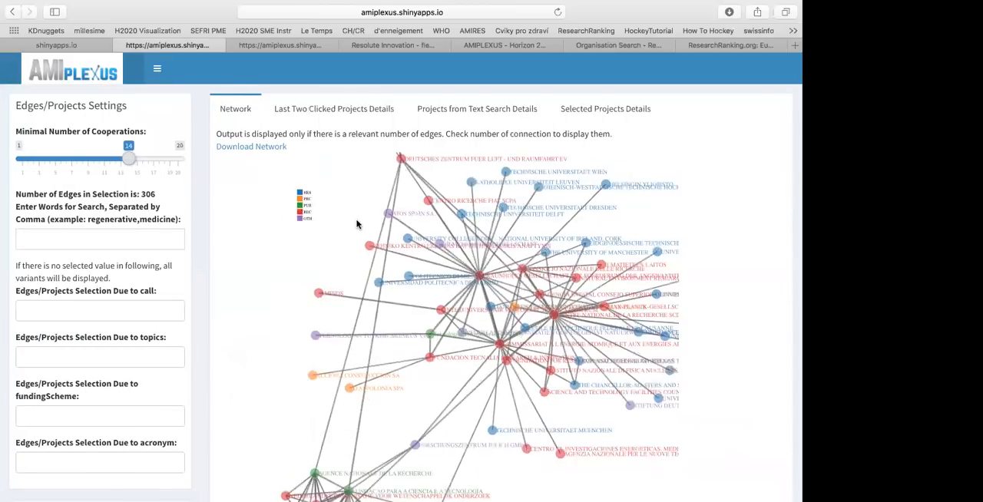
{"action": "scroll", "coordinate": [355, 230], "scroll_direction": "up", "scroll_amount": 5}
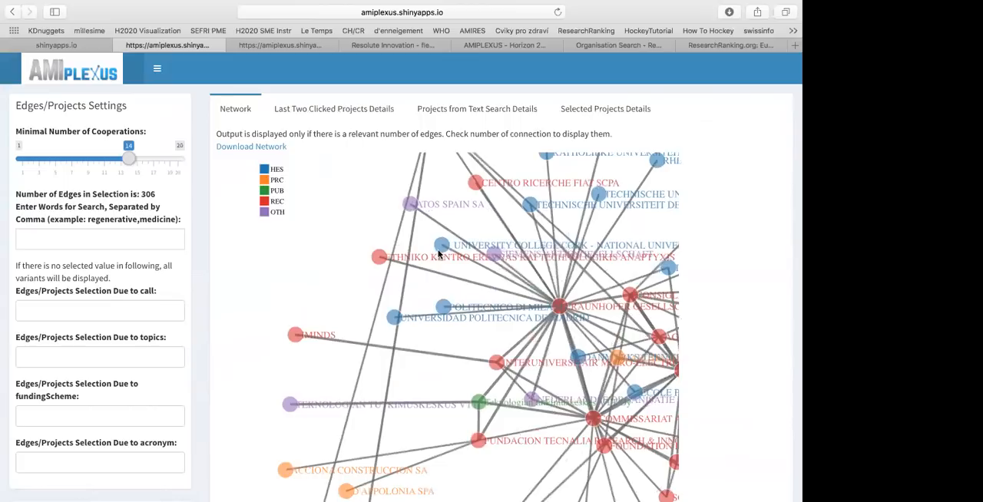
{"action": "left_click_drag", "start_coordinate": [432, 244], "coordinate": [408, 202]}
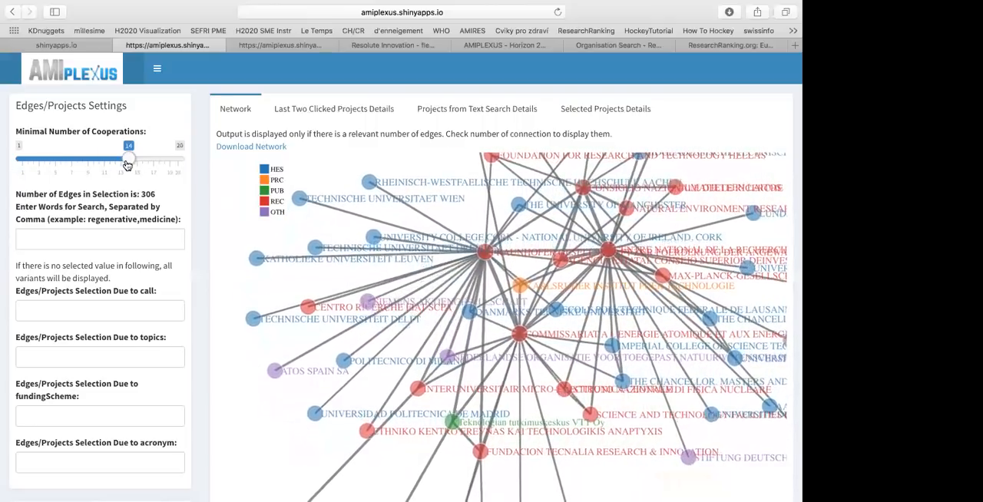
{"action": "left_click_drag", "start_coordinate": [131, 165], "coordinate": [175, 164]}
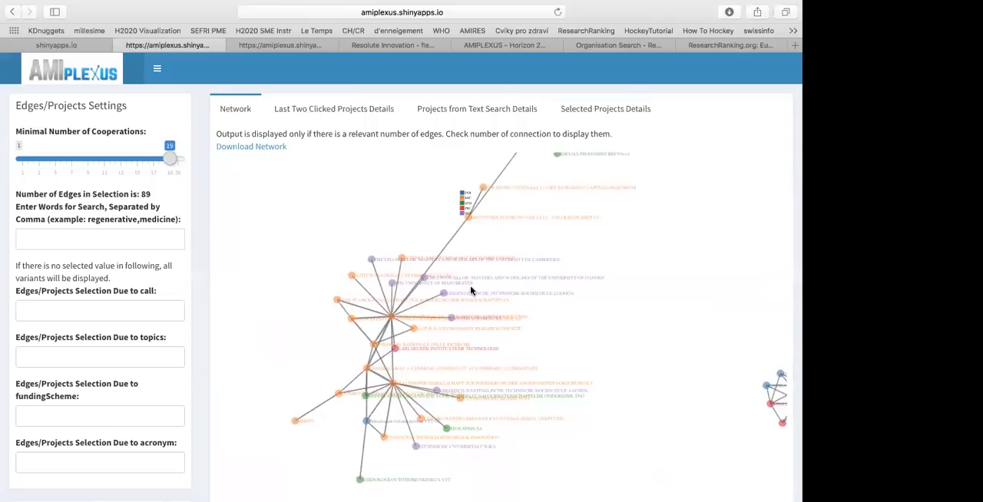
{"action": "scroll", "coordinate": [470, 291], "scroll_direction": "up", "scroll_amount": 5}
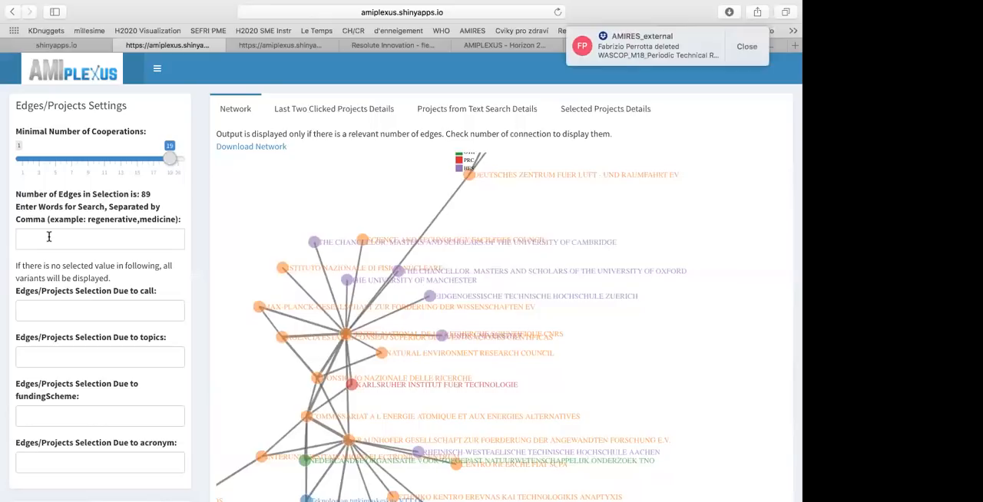
Look through the available options of the call, topics and funding scheme filters without choosing any
{"action": "left_click", "coordinate": [58, 307]}
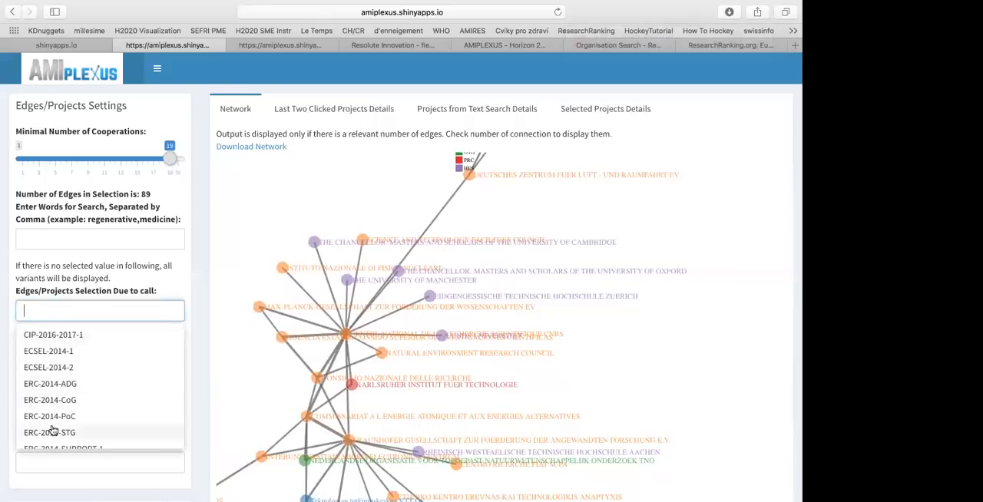
{"action": "left_click", "coordinate": [172, 293]}
{"action": "left_click", "coordinate": [127, 351]}
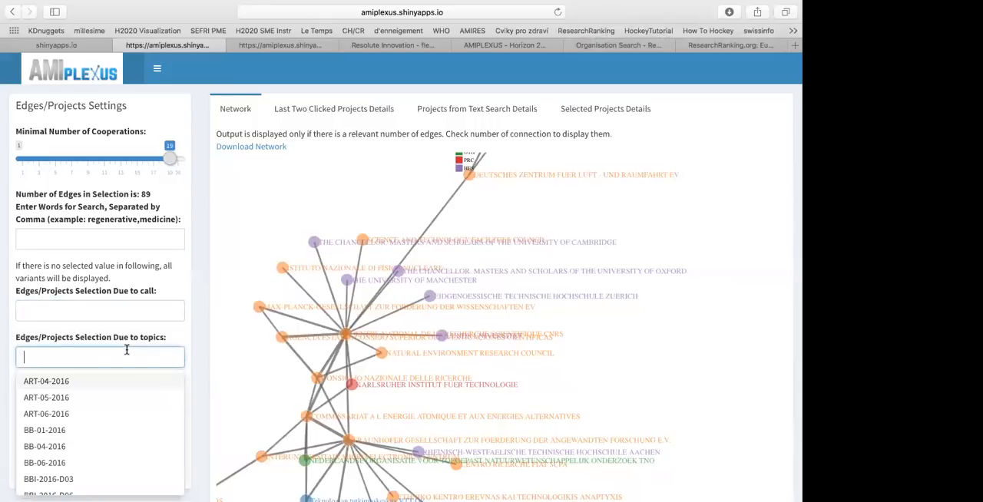
{"action": "scroll", "coordinate": [91, 392], "scroll_direction": "down", "scroll_amount": 4}
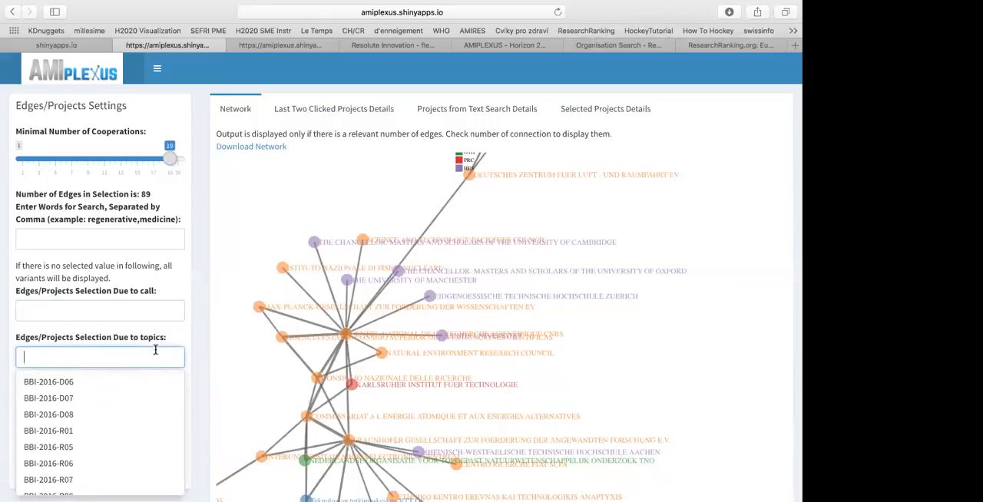
{"action": "left_click", "coordinate": [210, 321]}
{"action": "scroll", "coordinate": [192, 326], "scroll_direction": "down", "scroll_amount": 1}
{"action": "scroll", "coordinate": [192, 326], "scroll_direction": "down", "scroll_amount": 3}
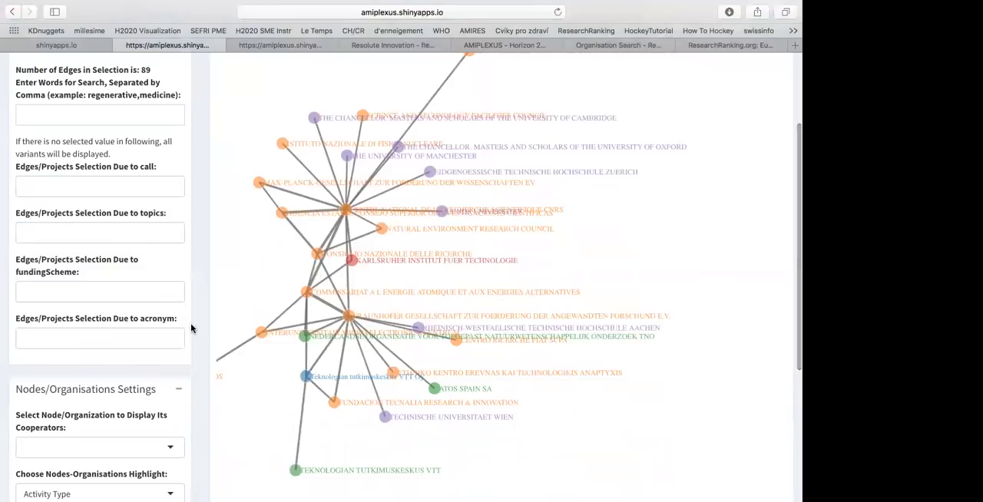
{"action": "left_click", "coordinate": [141, 294]}
{"action": "left_click", "coordinate": [172, 275]}
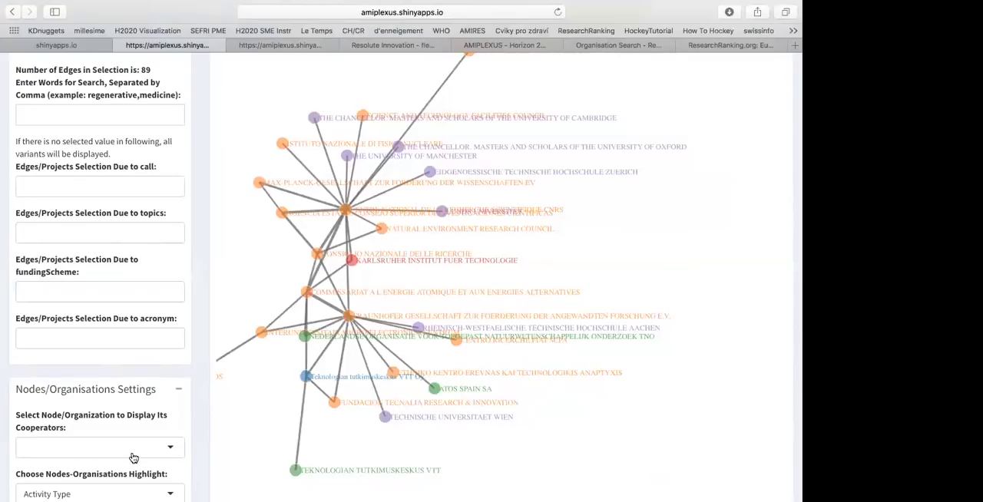
Review the Nodes/Organisations Settings, the last two clicked nodes and the Graph Settings, leaving the Graph Settings collapsed
{"action": "scroll", "coordinate": [133, 458], "scroll_direction": "down", "scroll_amount": 3}
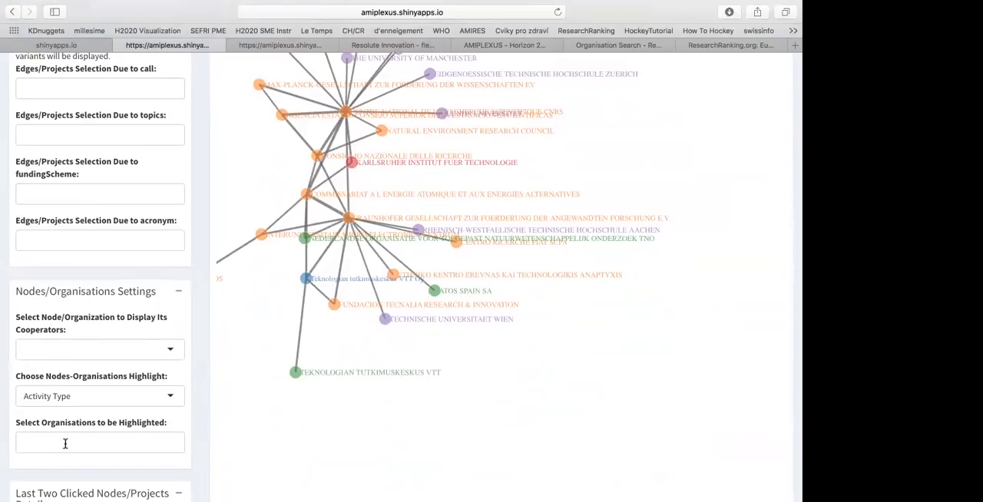
{"action": "scroll", "coordinate": [66, 443], "scroll_direction": "down", "scroll_amount": 4}
{"action": "scroll", "coordinate": [66, 448], "scroll_direction": "up", "scroll_amount": 2}
{"action": "scroll", "coordinate": [66, 446], "scroll_direction": "down", "scroll_amount": 2}
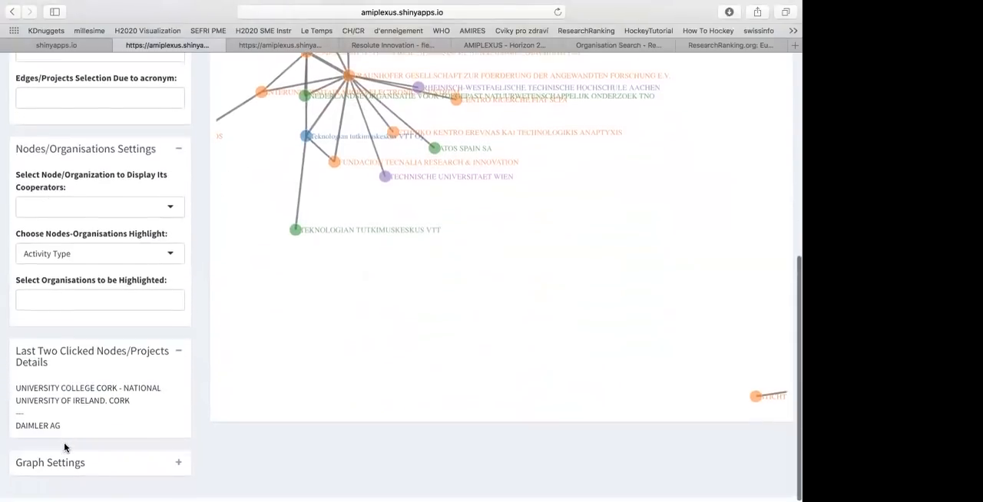
{"action": "left_click", "coordinate": [178, 468]}
{"action": "scroll", "coordinate": [178, 467], "scroll_direction": "down", "scroll_amount": 5}
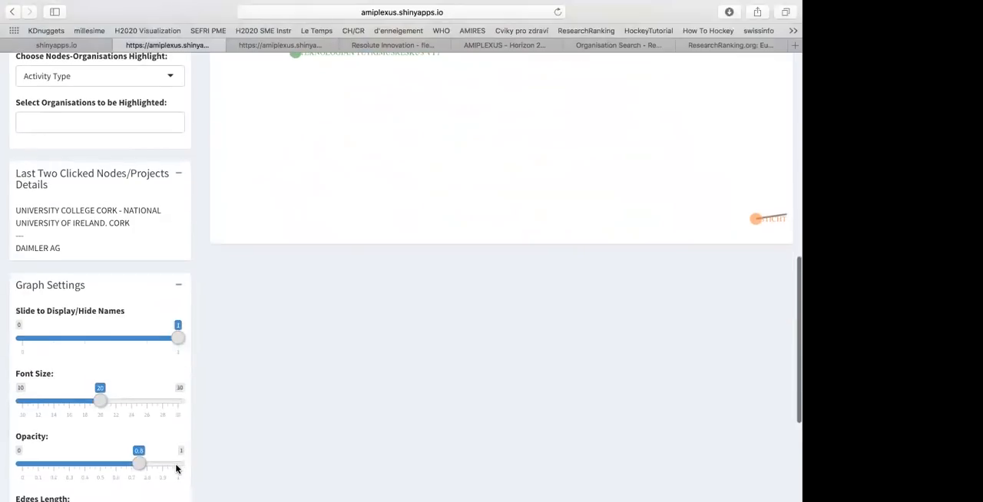
{"action": "scroll", "coordinate": [191, 275], "scroll_direction": "up", "scroll_amount": 15}
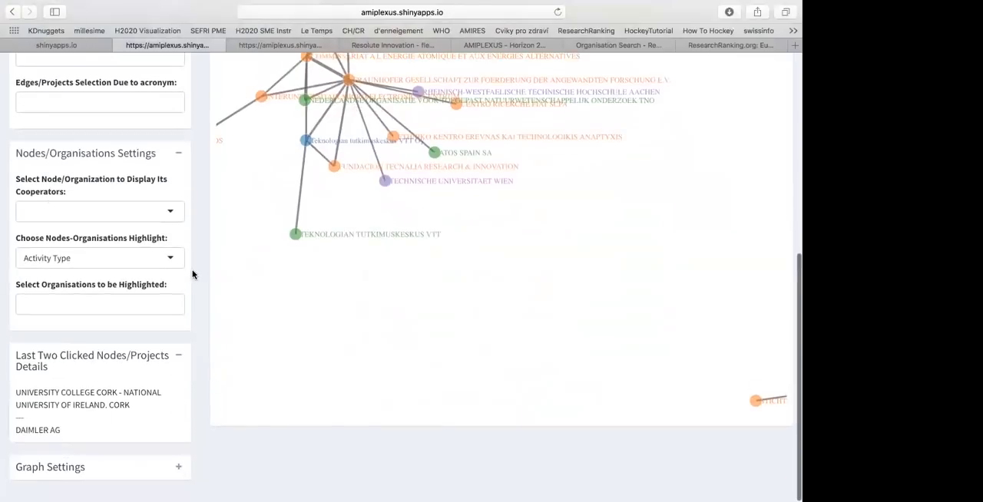
Filter the projects by the search word oncology with at least 1 cooperation and show the Selected Projects Details
{"action": "left_click", "coordinate": [143, 238]}
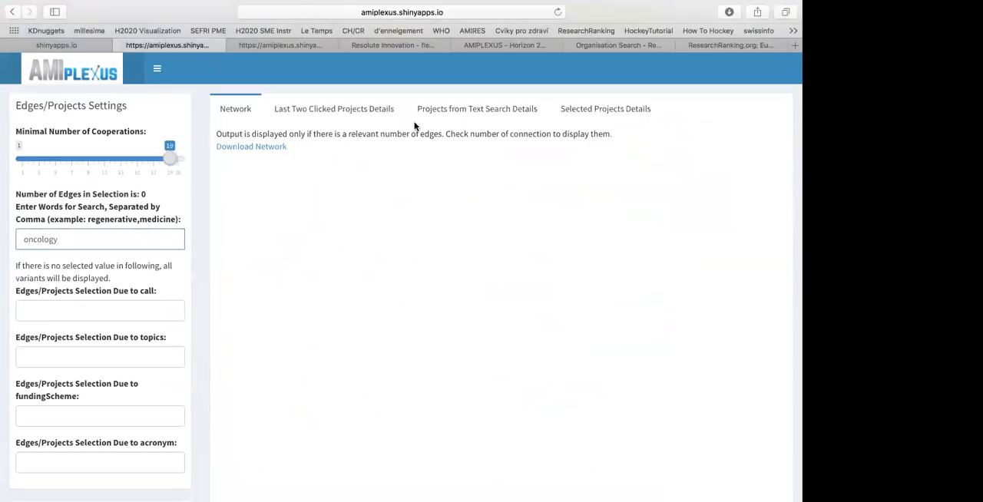
{"action": "left_click", "coordinate": [593, 115]}
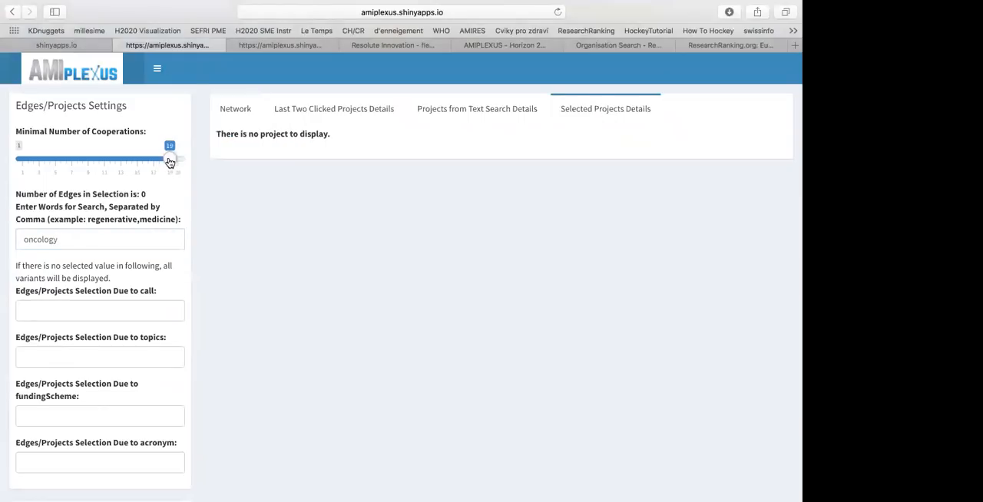
{"action": "left_click_drag", "start_coordinate": [170, 162], "coordinate": [18, 159]}
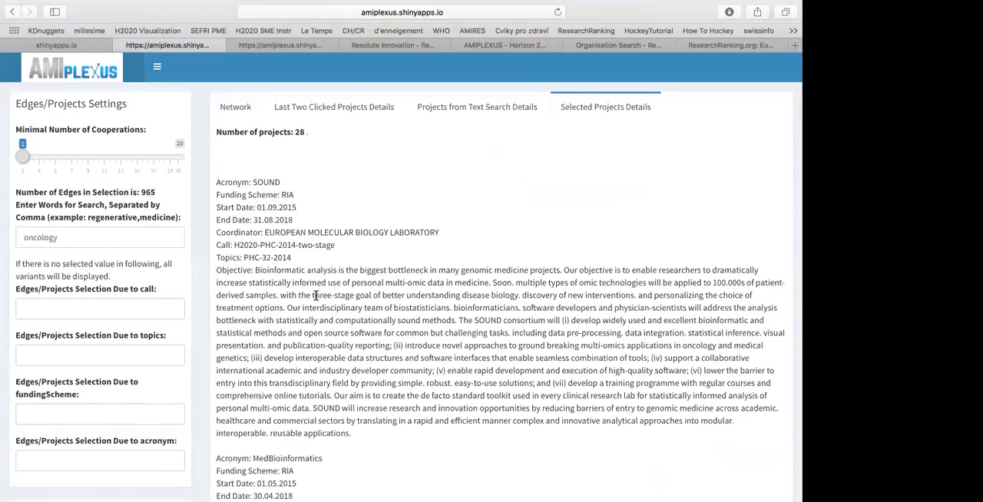
Read through the descriptions of the selected oncology projects, including their funding schemes, coordinators, calls and objectives
{"action": "scroll", "coordinate": [311, 299], "scroll_direction": "down", "scroll_amount": 3}
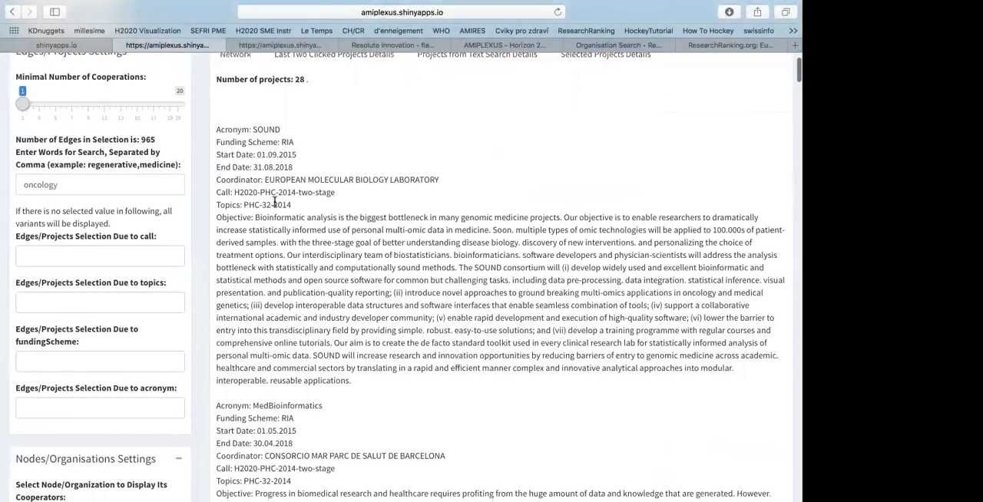
{"action": "scroll", "coordinate": [310, 299], "scroll_direction": "down", "scroll_amount": 15}
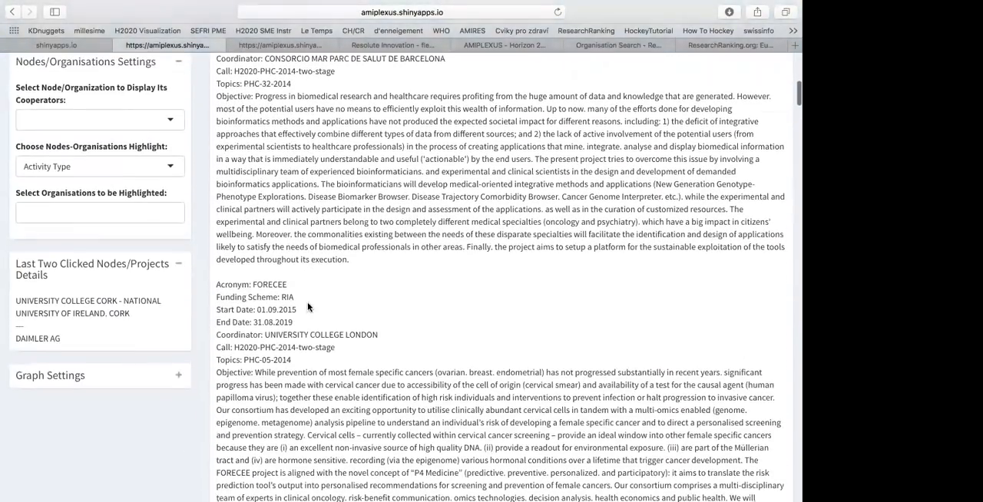
{"action": "scroll", "coordinate": [307, 307], "scroll_direction": "down", "scroll_amount": 2}
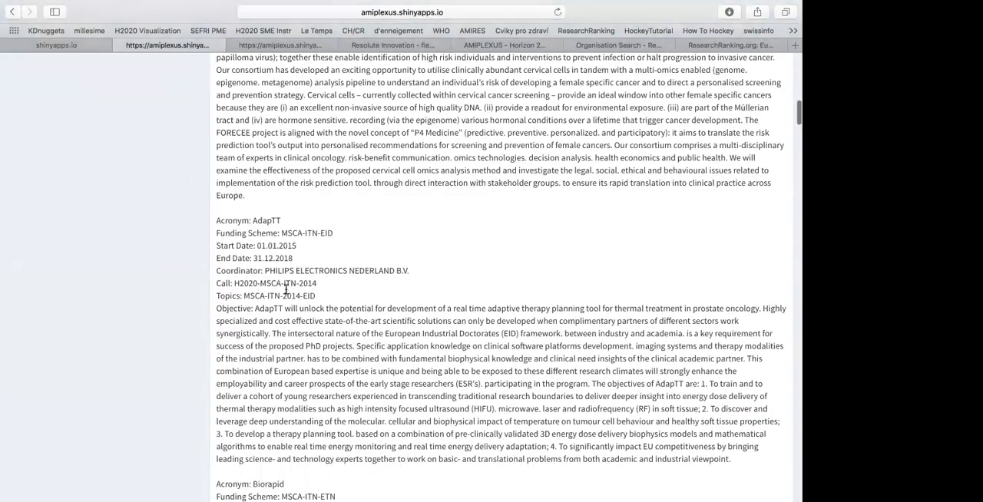
{"action": "scroll", "coordinate": [295, 323], "scroll_direction": "down", "scroll_amount": 10}
{"action": "scroll", "coordinate": [296, 335], "scroll_direction": "down", "scroll_amount": 10}
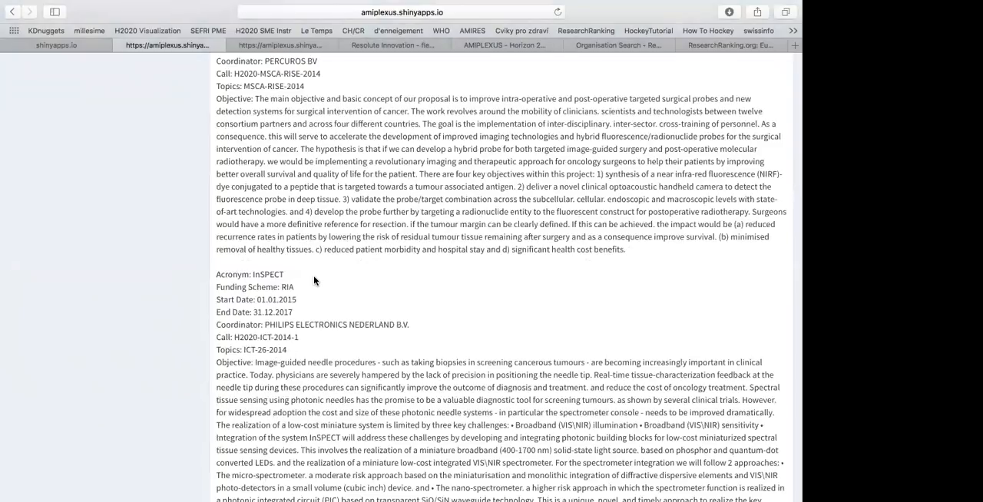
{"action": "scroll", "coordinate": [315, 276], "scroll_direction": "up", "scroll_amount": 20}
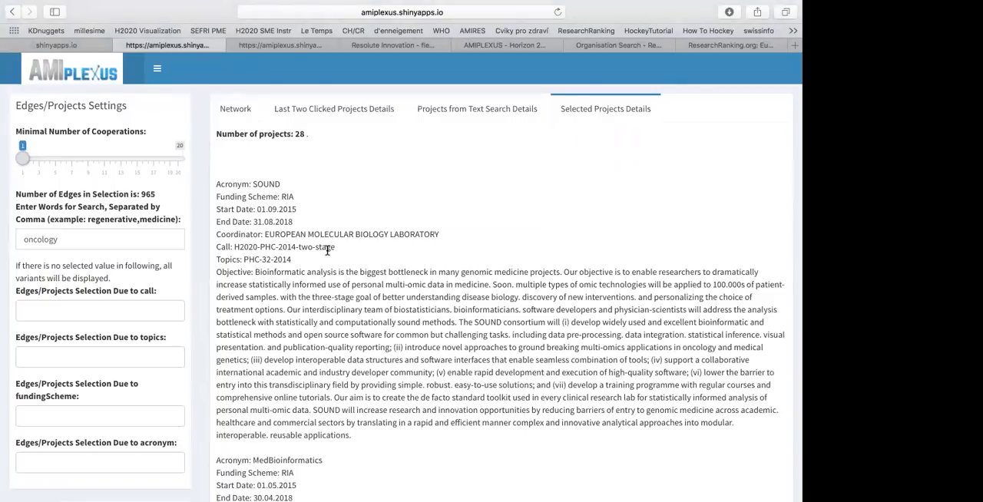
{"action": "left_click", "coordinate": [103, 237]}
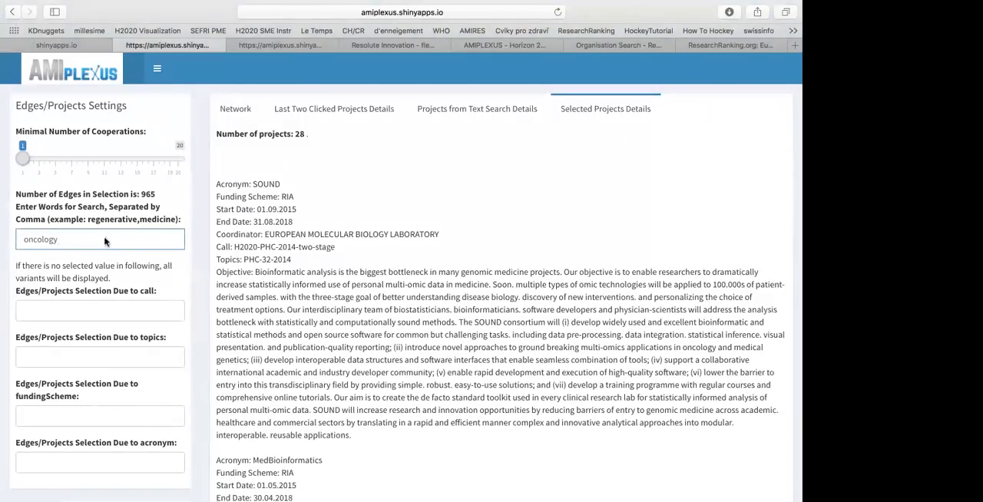
Show the oncology cooperation network and examine its clusters and the organisations around Erasmus Universitair Medisch Centrum Rotterdam
{"action": "left_click", "coordinate": [238, 110]}
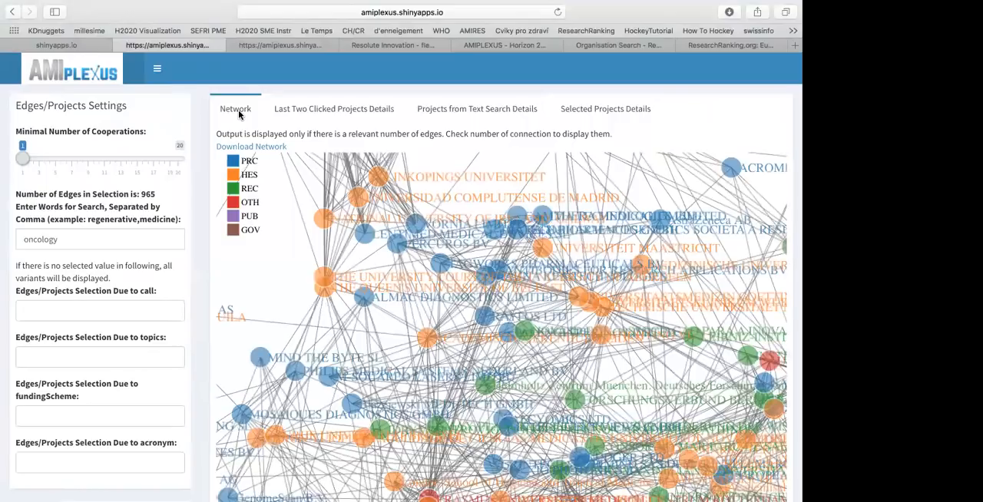
{"action": "scroll", "coordinate": [394, 258], "scroll_direction": "down", "scroll_amount": 3}
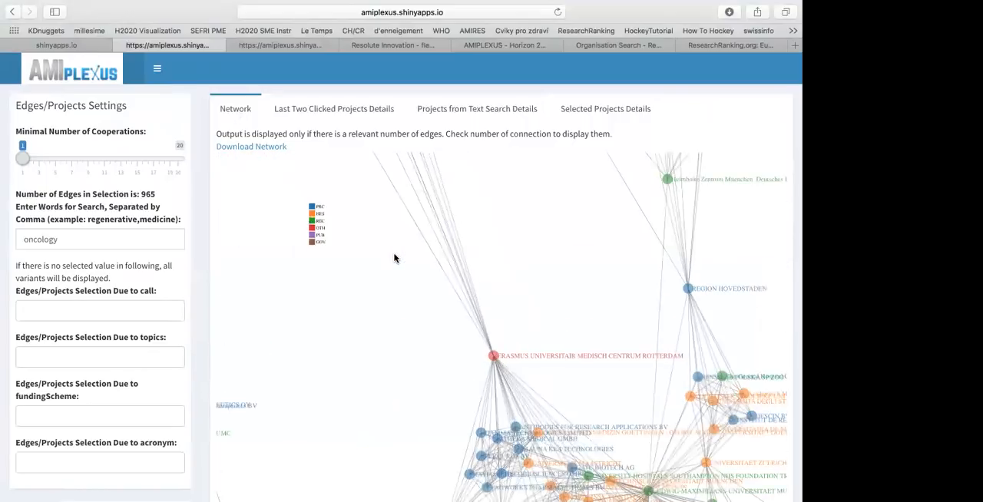
{"action": "scroll", "coordinate": [394, 258], "scroll_direction": "down", "scroll_amount": 3}
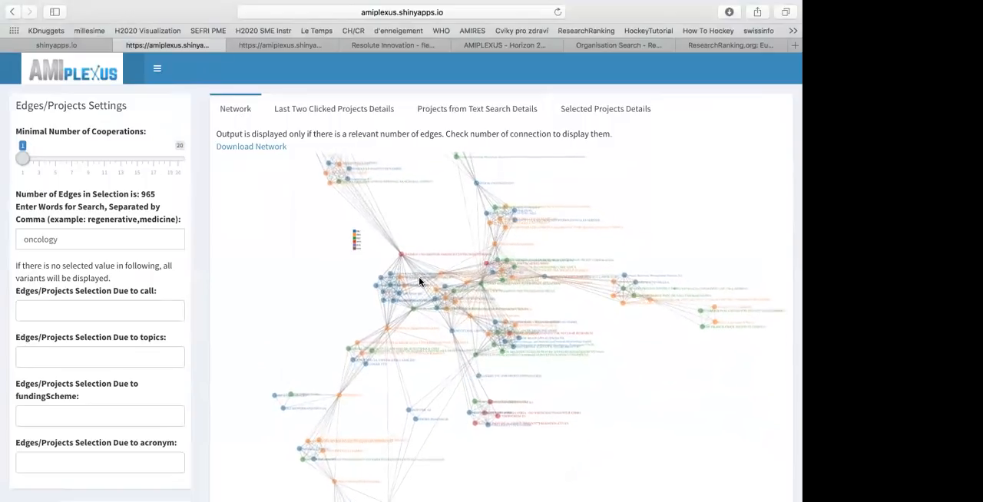
{"action": "scroll", "coordinate": [418, 282], "scroll_direction": "up", "scroll_amount": 3}
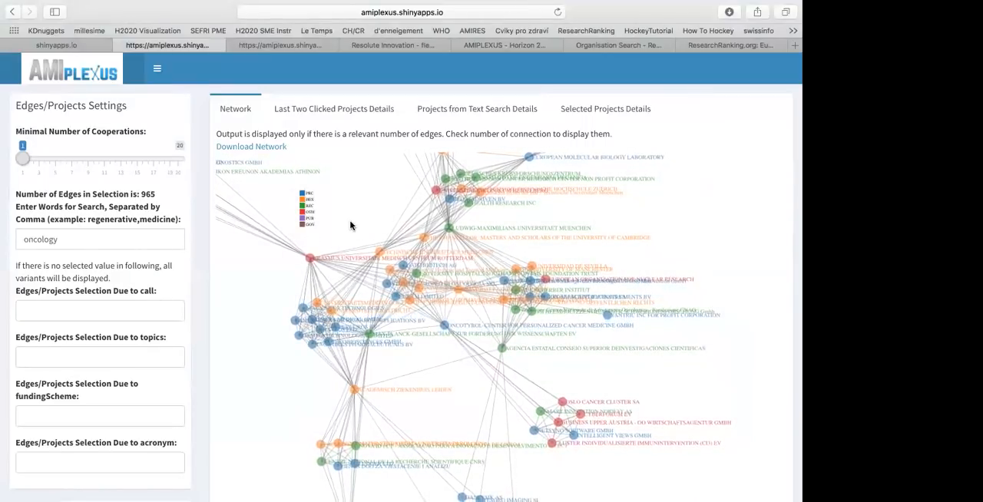
{"action": "scroll", "coordinate": [349, 225], "scroll_direction": "up", "scroll_amount": 2}
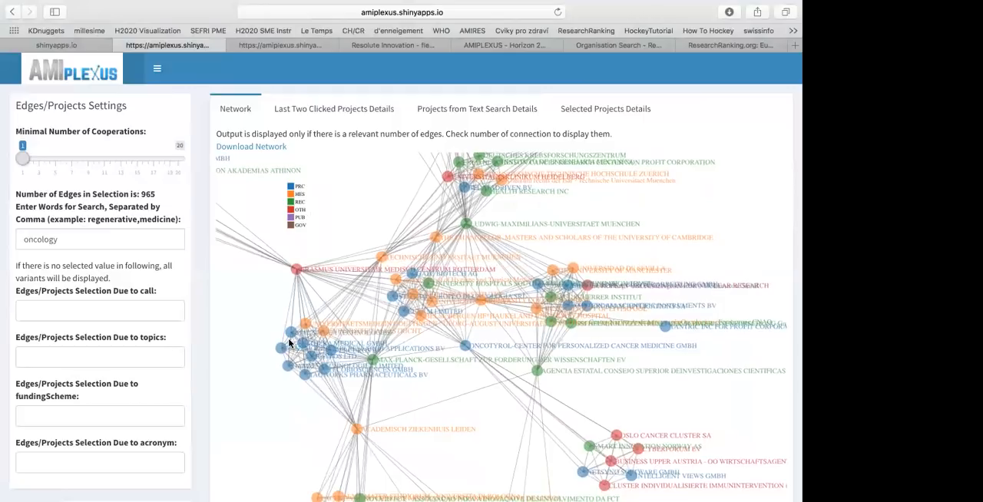
{"action": "scroll", "coordinate": [290, 343], "scroll_direction": "up", "scroll_amount": 3}
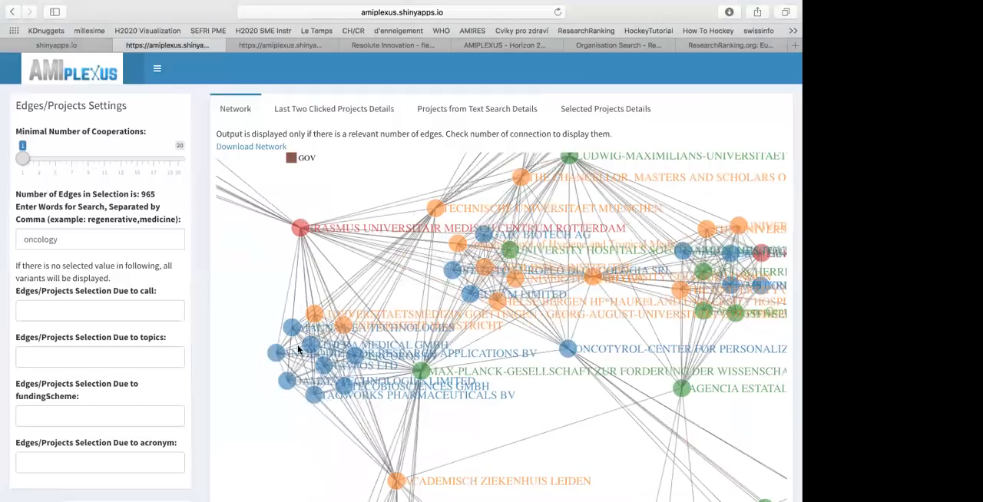
Check the project details of the last two clicked organisations and return to the network graph
{"action": "scroll", "coordinate": [298, 350], "scroll_direction": "up", "scroll_amount": 3}
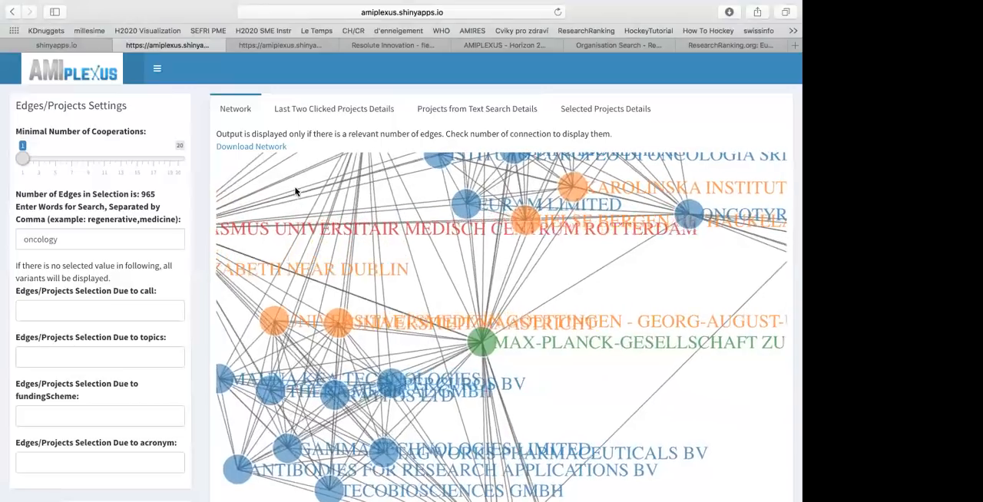
{"action": "left_click", "coordinate": [331, 109]}
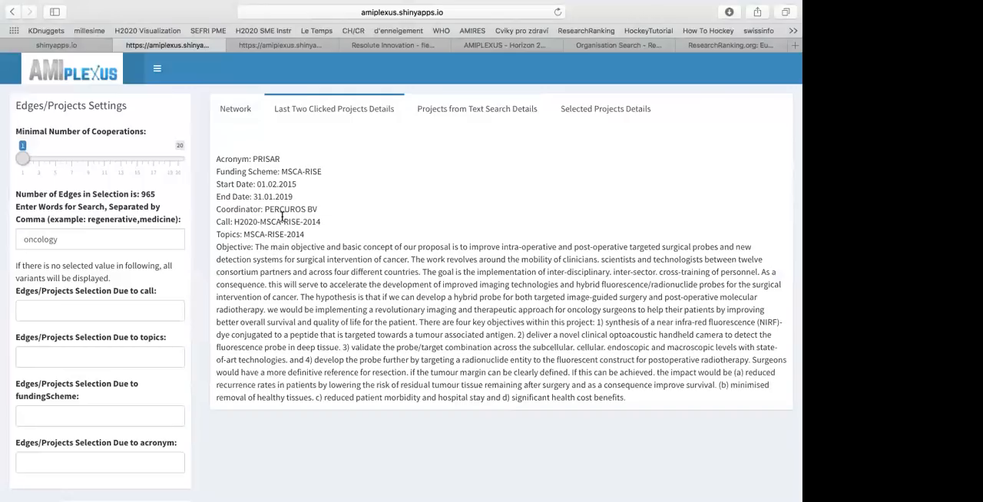
{"action": "left_click", "coordinate": [241, 109]}
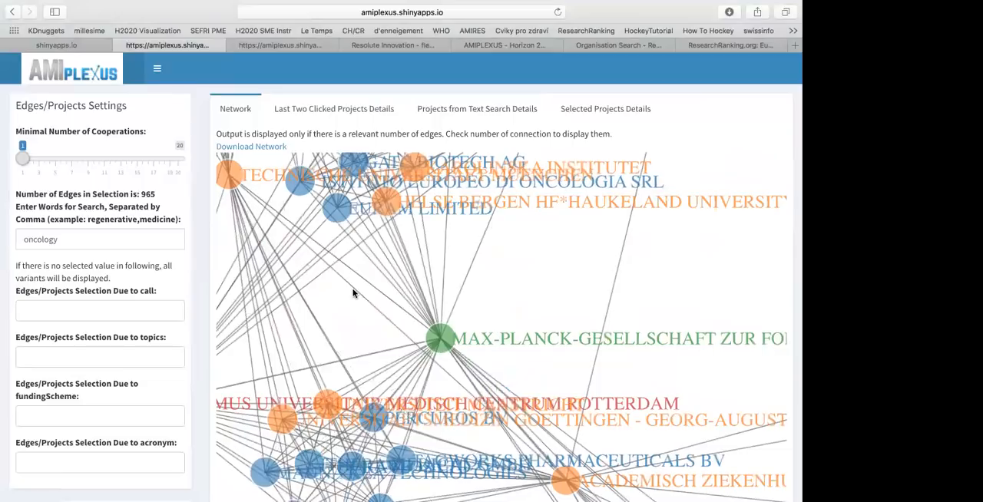
Narrow the oncology cooperation network by adding light as a second search word after oncology
{"action": "scroll", "coordinate": [353, 292], "scroll_direction": "down", "scroll_amount": 3}
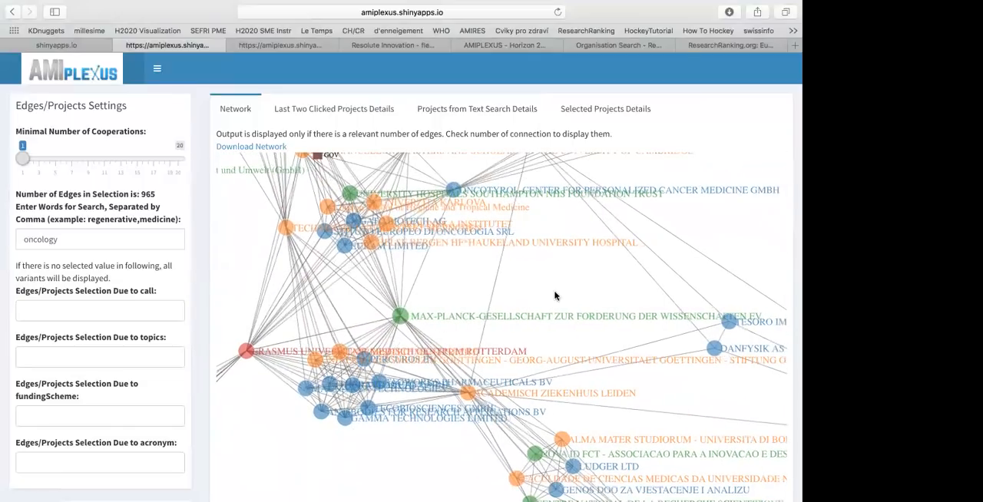
{"action": "scroll", "coordinate": [509, 289], "scroll_direction": "down", "scroll_amount": 3}
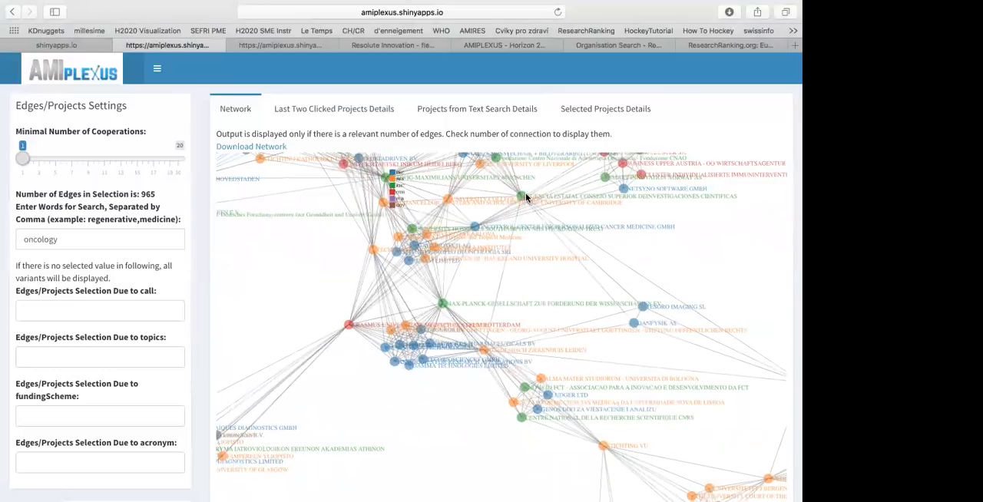
{"action": "left_click_drag", "start_coordinate": [463, 192], "coordinate": [507, 286]}
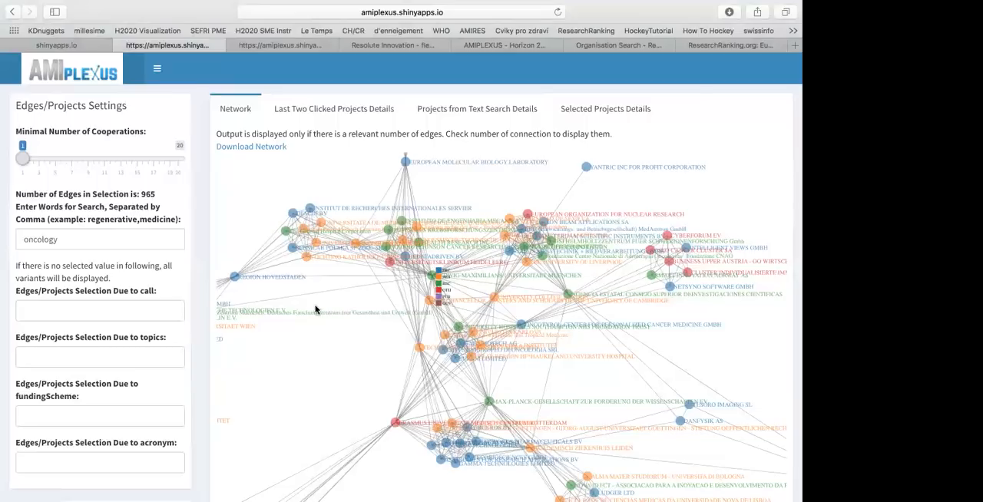
{"action": "left_click", "coordinate": [145, 236]}
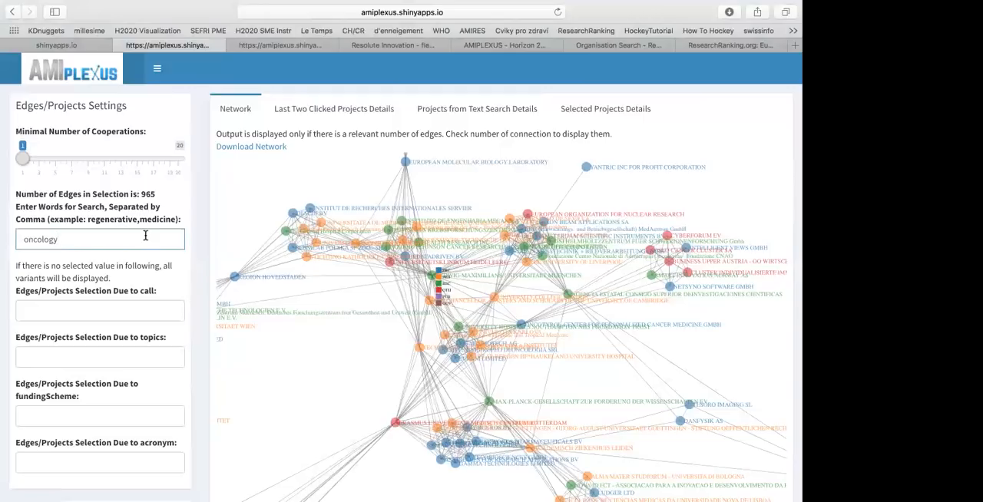
{"action": "type", "text": ","}
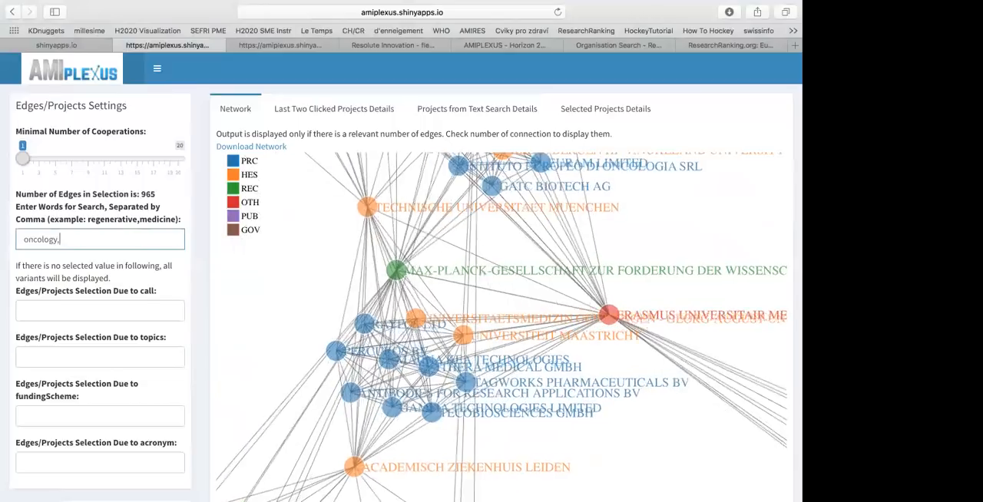
{"action": "type", "text": "light"}
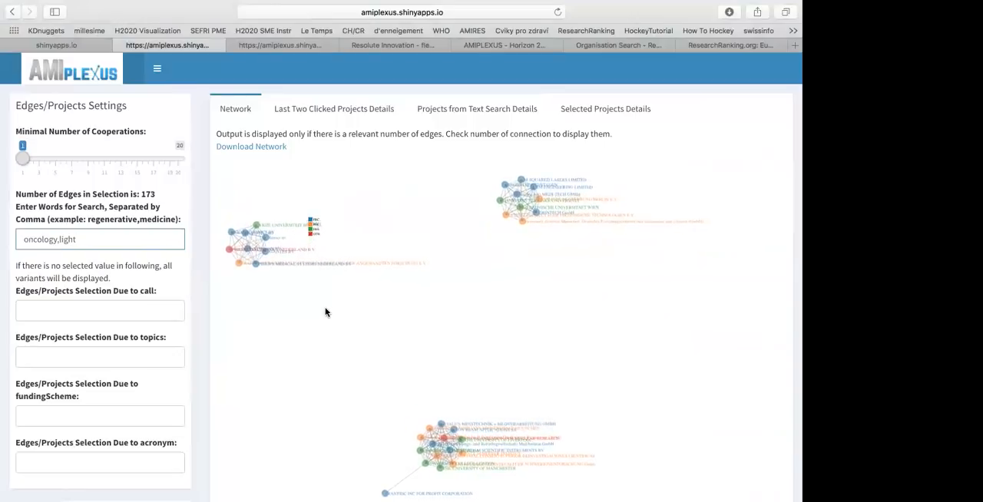
Examine the cluster around Philips Medical Systems Nederland BV and read the details of its last two clicked projects
{"action": "left_click_drag", "start_coordinate": [326, 309], "coordinate": [464, 355]}
{"action": "scroll", "coordinate": [409, 347], "scroll_direction": "up", "scroll_amount": 5}
{"action": "scroll", "coordinate": [409, 353], "scroll_direction": "up", "scroll_amount": 4}
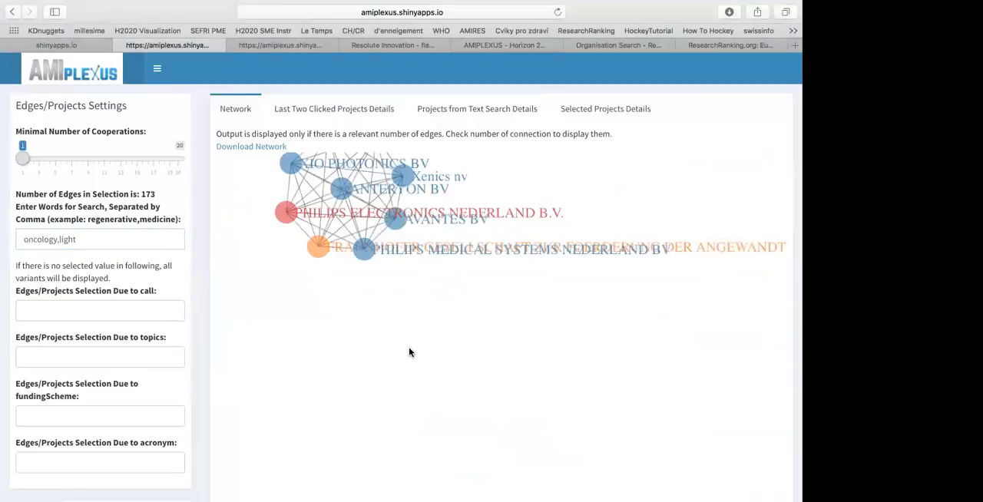
{"action": "left_click_drag", "start_coordinate": [386, 303], "coordinate": [466, 430]}
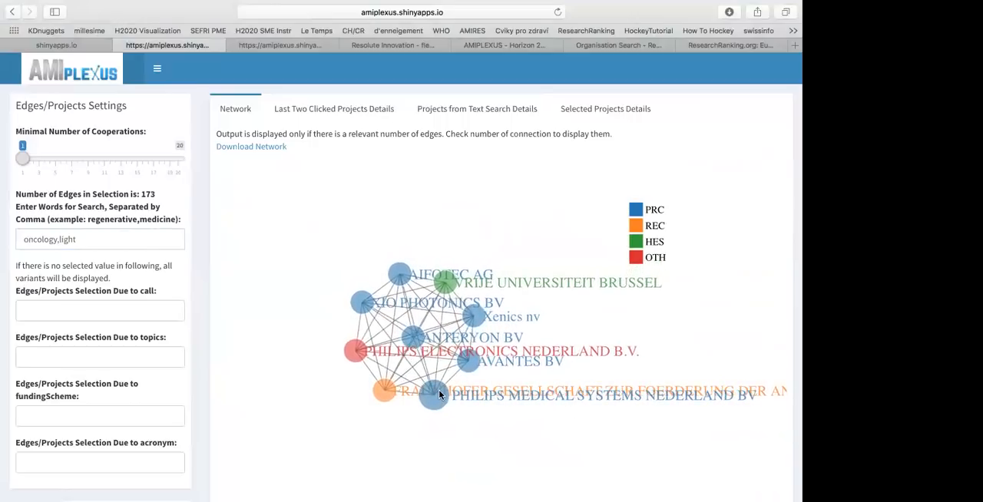
{"action": "left_click", "coordinate": [334, 111]}
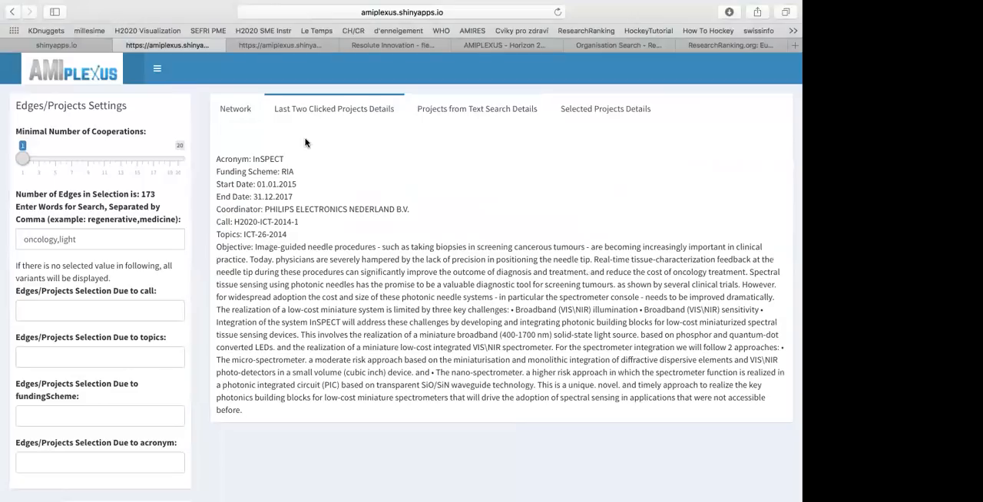
{"action": "left_click", "coordinate": [238, 112]}
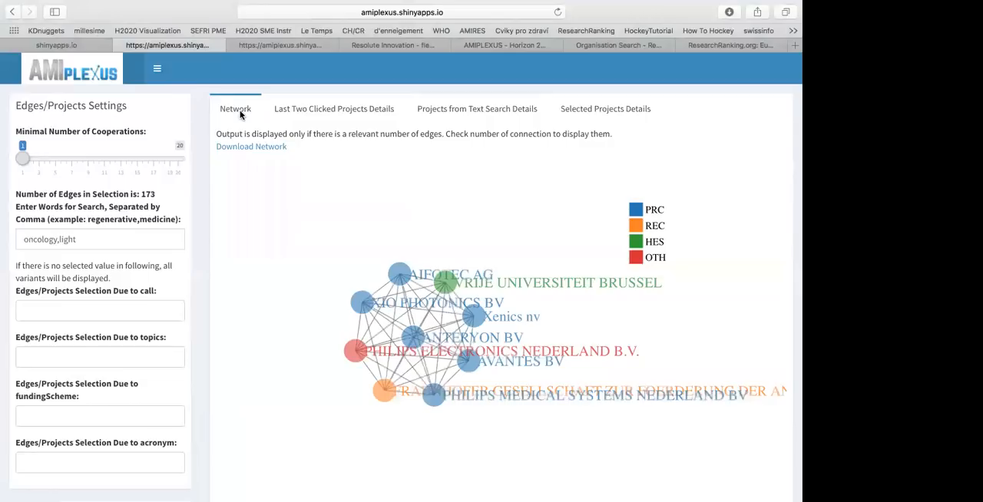
{"action": "left_click", "coordinate": [281, 110]}
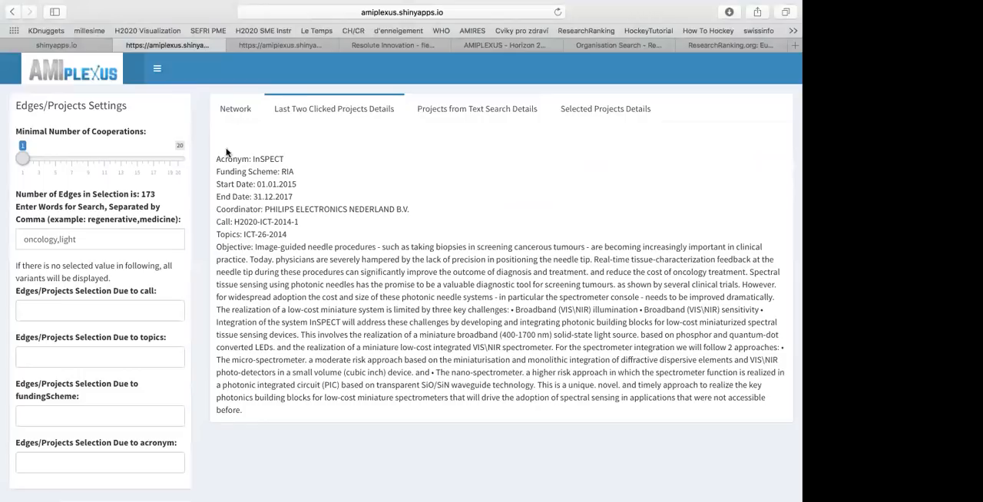
Set the minimal number of cooperations to 15 and select EPIC as the organisation whose cooperators are displayed
{"action": "left_click", "coordinate": [136, 161]}
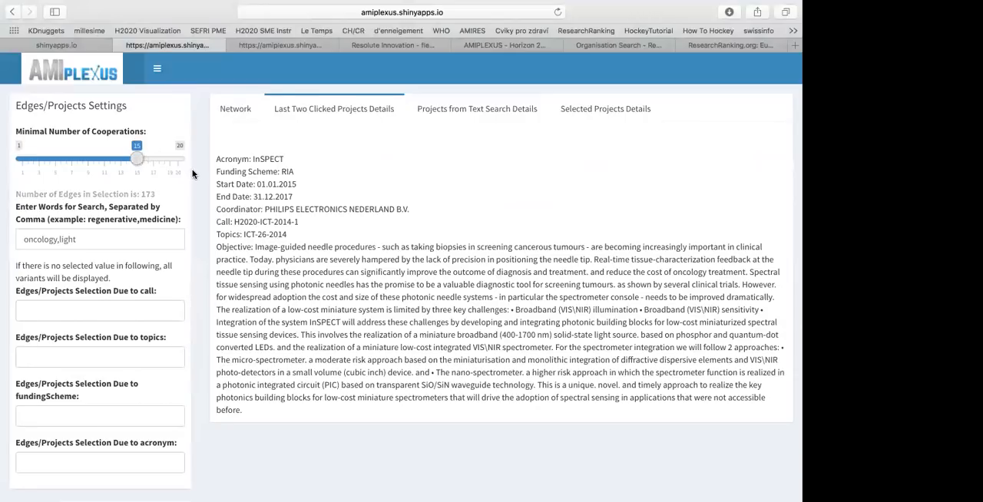
{"action": "scroll", "coordinate": [190, 170], "scroll_direction": "down", "scroll_amount": 3}
{"action": "scroll", "coordinate": [192, 173], "scroll_direction": "down", "scroll_amount": 4}
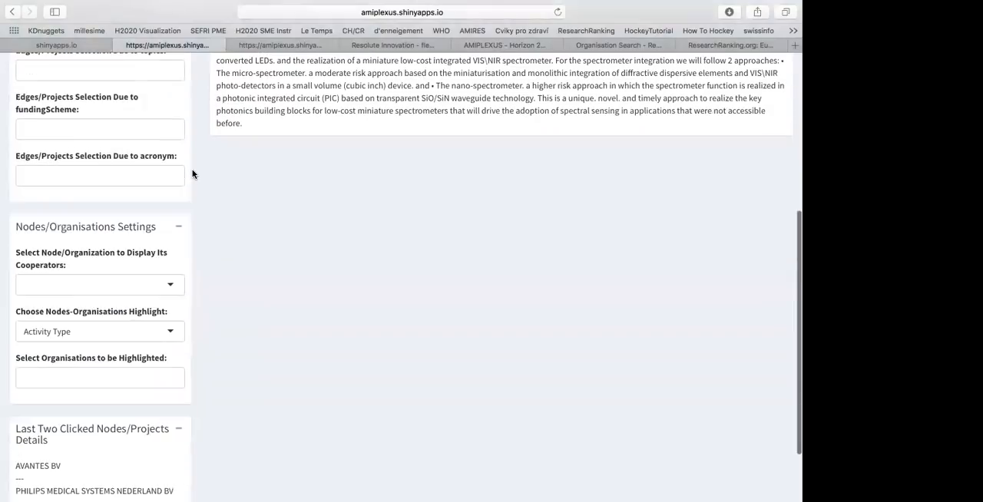
{"action": "left_click", "coordinate": [102, 281]}
{"action": "type", "text": "epic"}
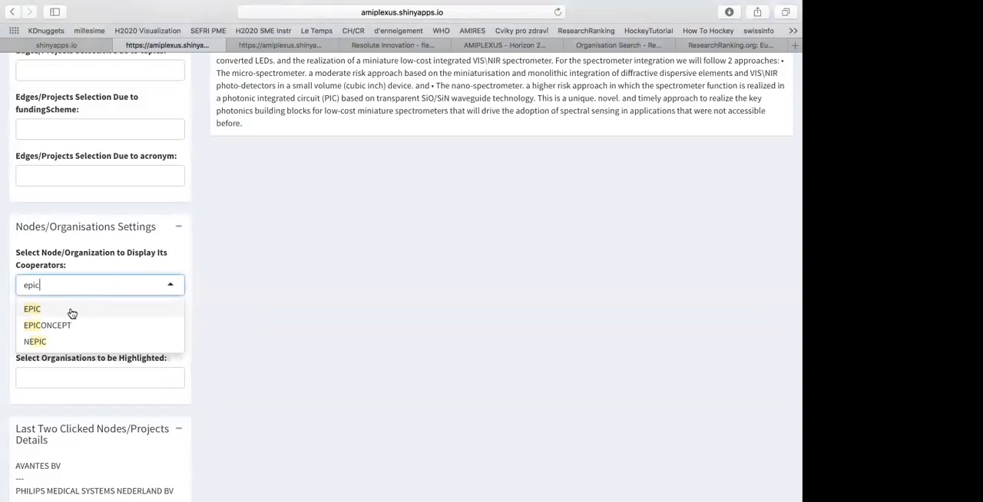
{"action": "left_click", "coordinate": [77, 308]}
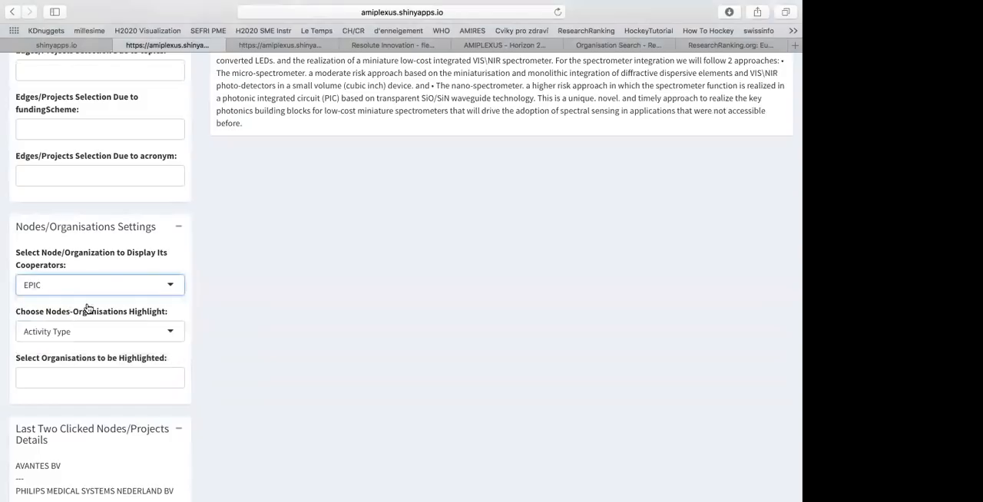
Show the Selected Projects Details with the search words cleared and the minimal number of cooperations set to 1
{"action": "scroll", "coordinate": [204, 202], "scroll_direction": "up", "scroll_amount": 8}
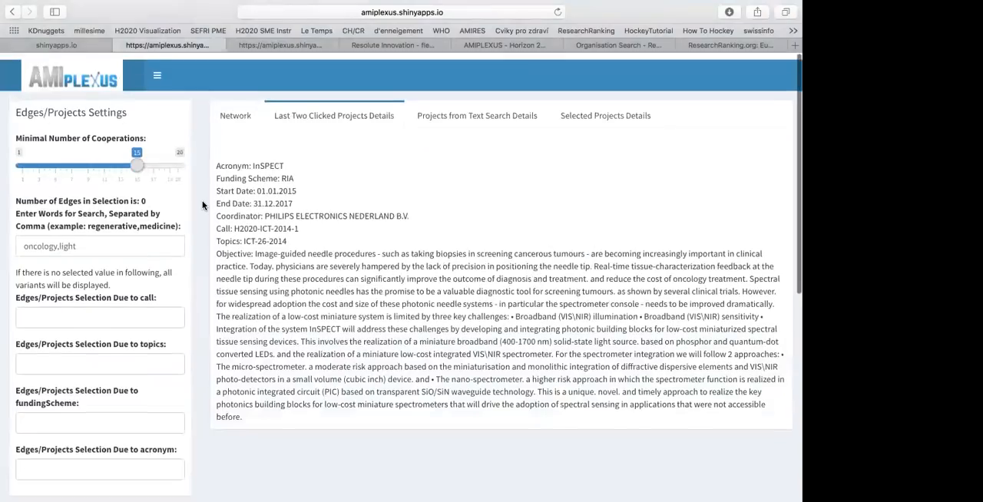
{"action": "left_click", "coordinate": [576, 112]}
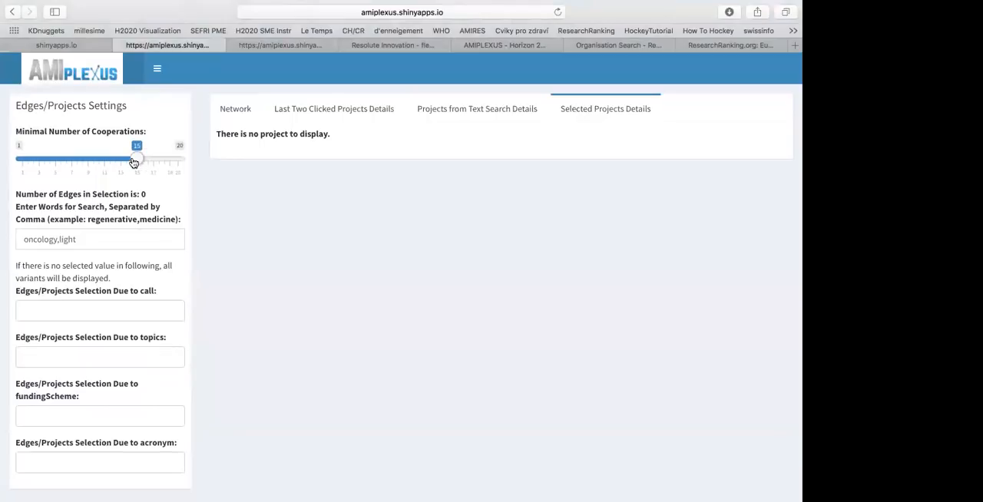
{"action": "left_click_drag", "start_coordinate": [95, 242], "coordinate": [3, 240]}
{"action": "key", "text": "BackSpace"}
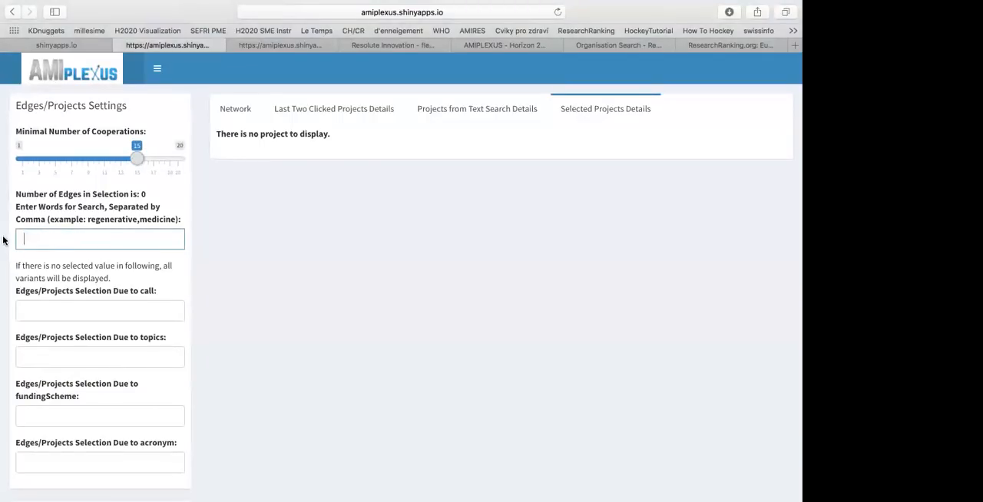
{"action": "left_click_drag", "start_coordinate": [134, 160], "coordinate": [16, 165]}
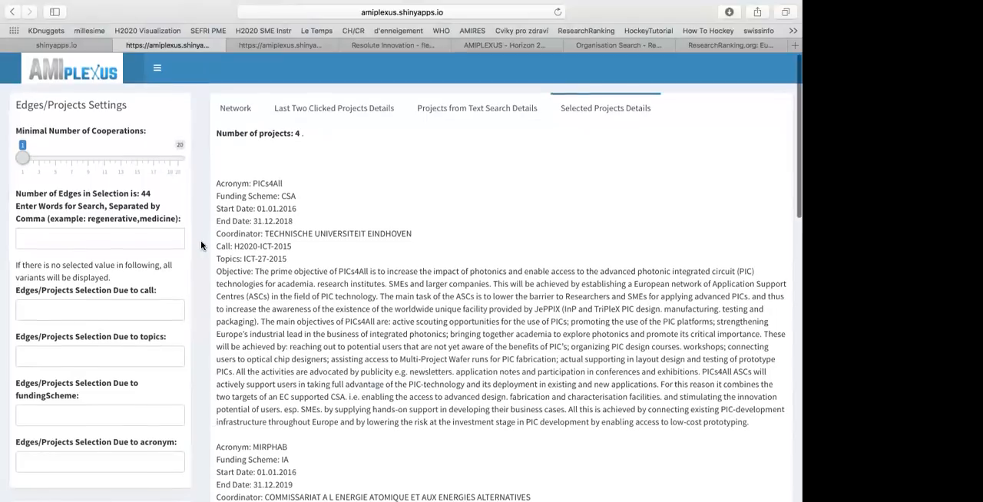
Read through the descriptions of EPIC's selected projects and show its cooperation network
{"action": "scroll", "coordinate": [201, 245], "scroll_direction": "down", "scroll_amount": 5}
{"action": "scroll", "coordinate": [202, 246], "scroll_direction": "down", "scroll_amount": 10}
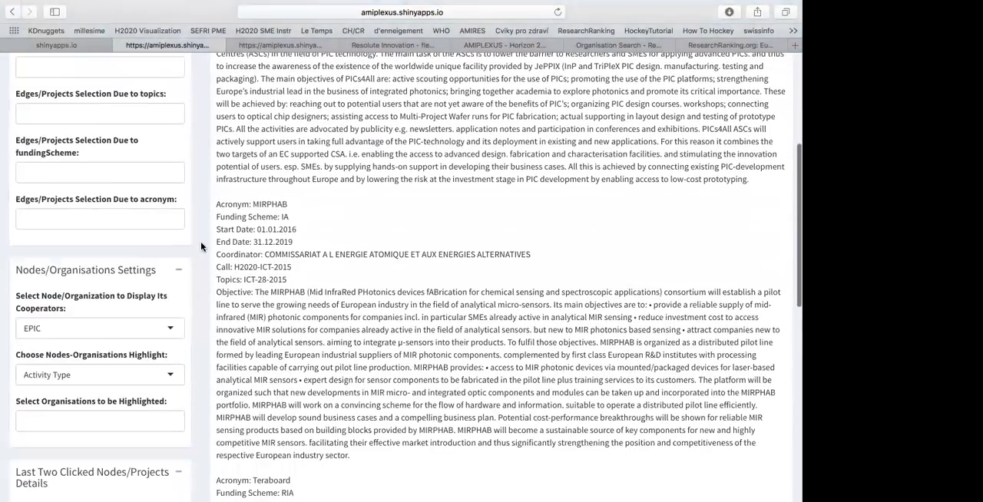
{"action": "scroll", "coordinate": [201, 246], "scroll_direction": "down", "scroll_amount": 4}
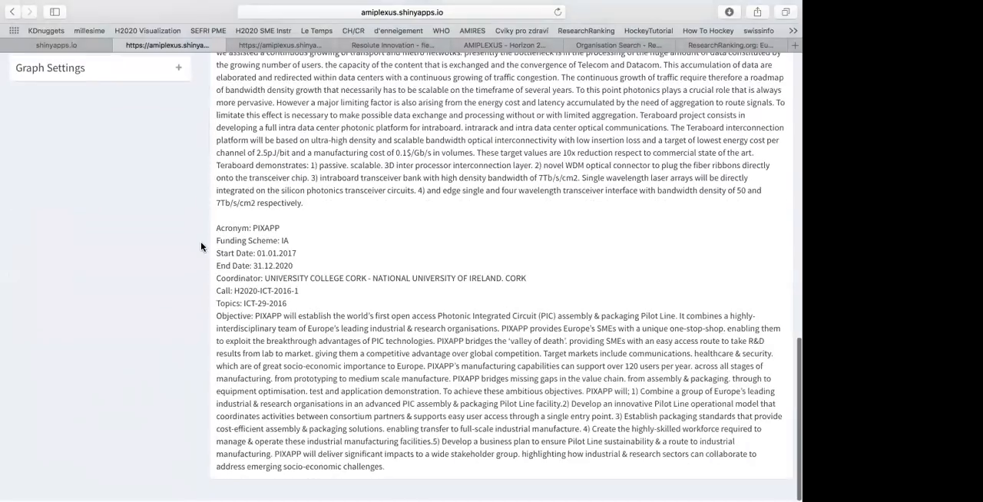
{"action": "scroll", "coordinate": [202, 246], "scroll_direction": "up", "scroll_amount": 20}
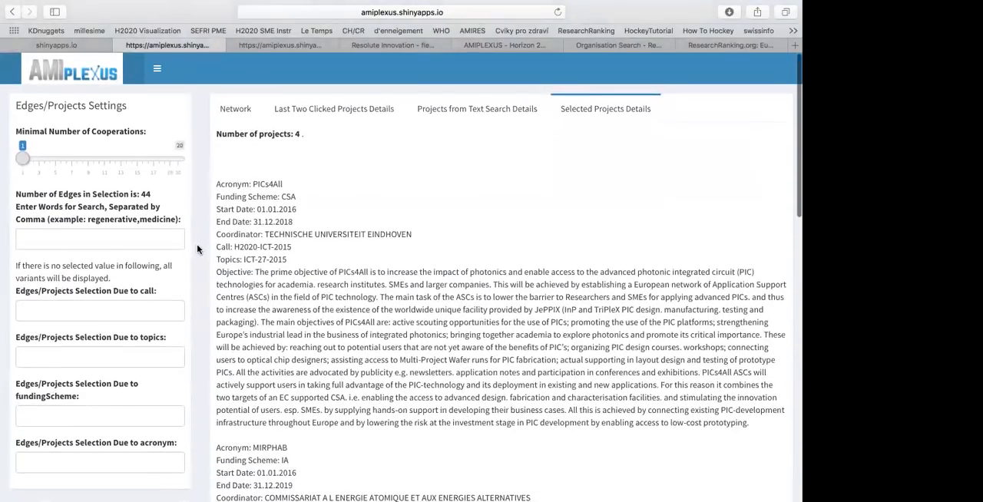
{"action": "left_click", "coordinate": [238, 110]}
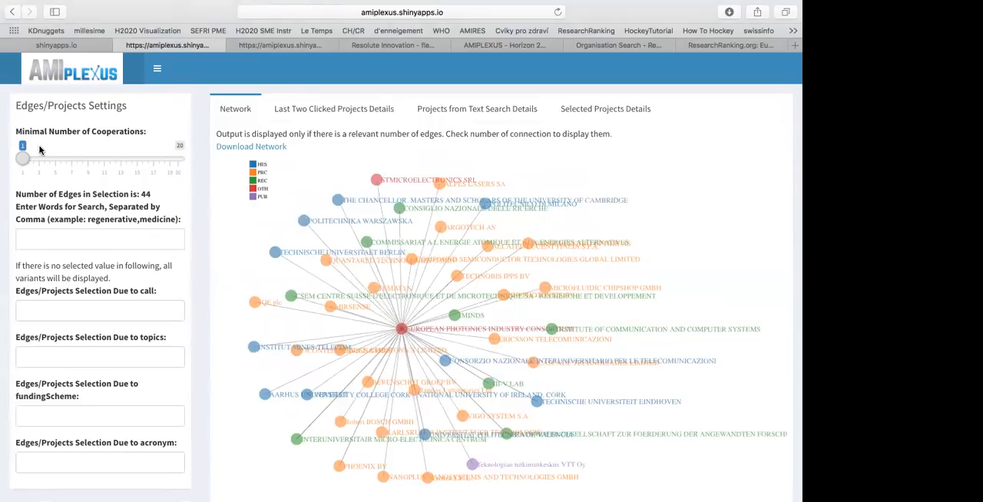
Set the minimal number of cooperations to 2 and filter the projects by the acronym PICs4All
{"action": "left_click_drag", "start_coordinate": [23, 159], "coordinate": [31, 160]}
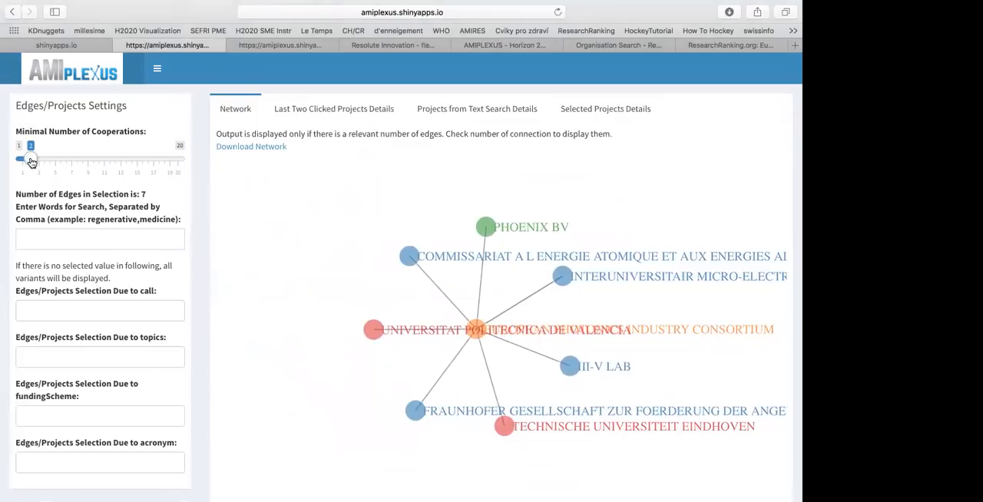
{"action": "scroll", "coordinate": [200, 221], "scroll_direction": "down", "scroll_amount": 5}
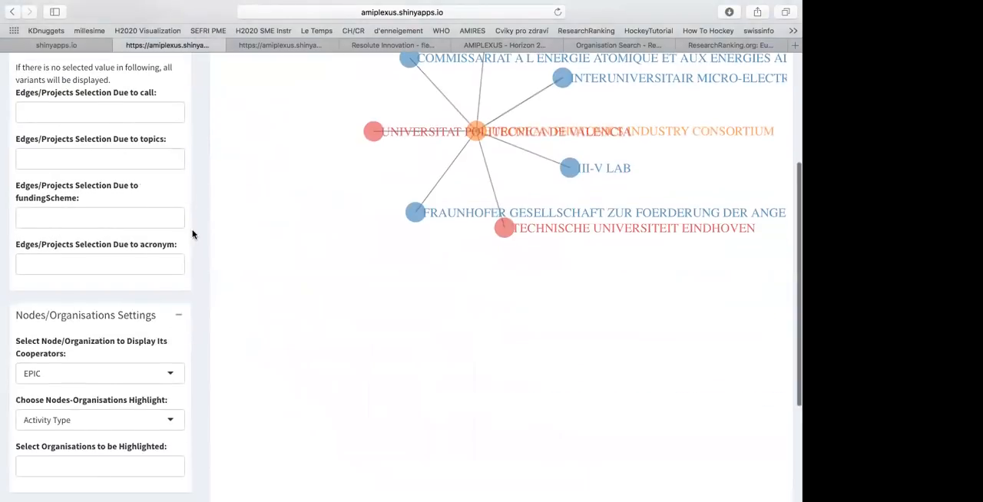
{"action": "left_click", "coordinate": [159, 260]}
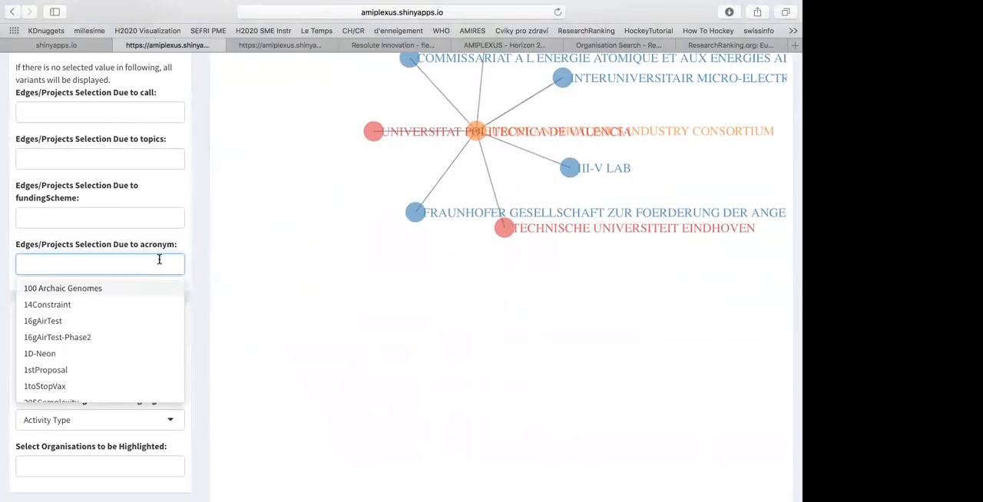
{"action": "type", "text": "pic"}
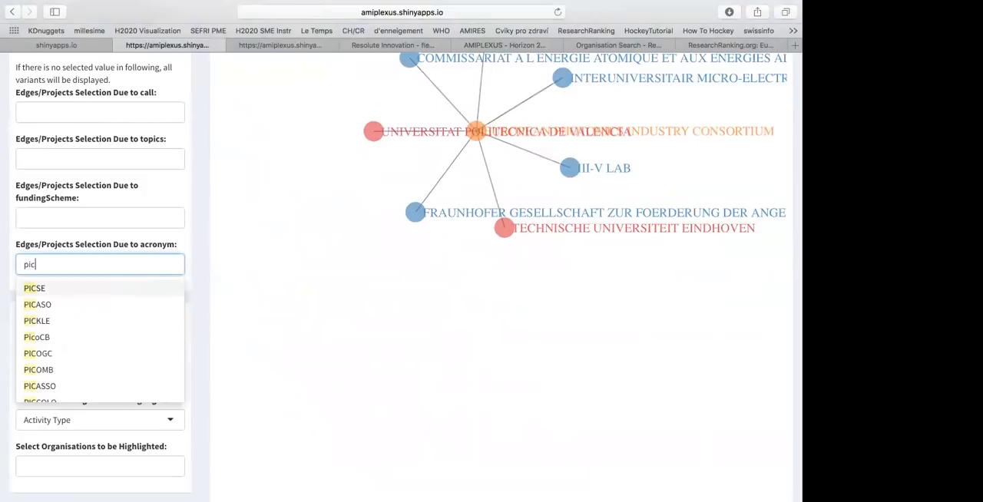
{"action": "type", "text": "s"}
{"action": "left_click", "coordinate": [86, 322]}
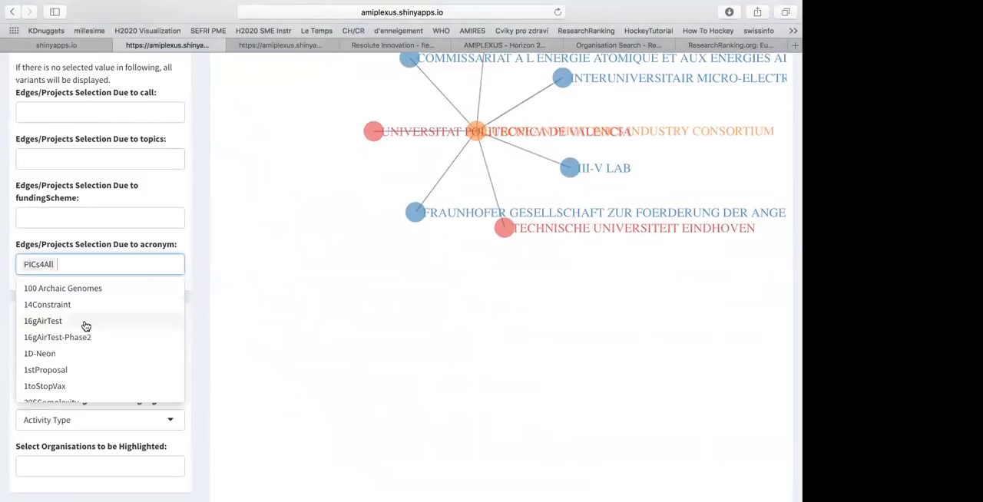
Add the project MIRPHAB to the acronym selection
{"action": "type", "text": "mirph"}
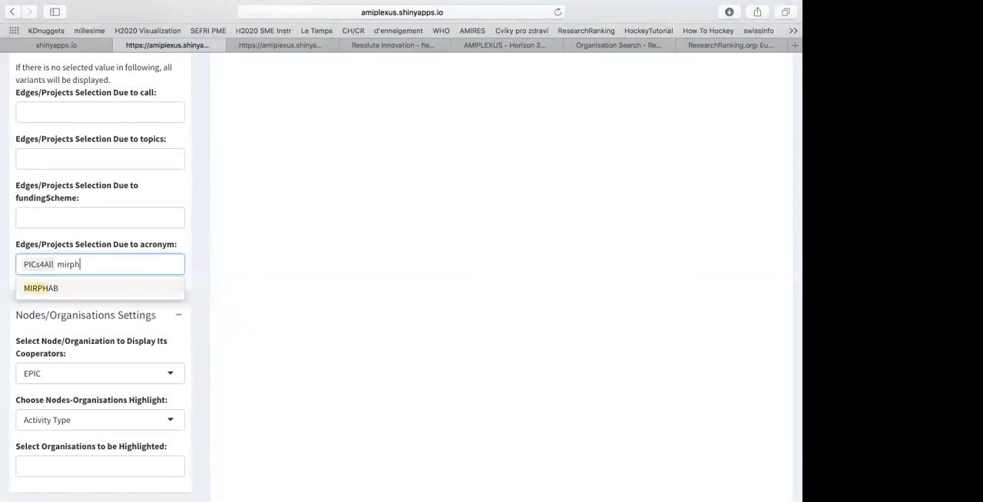
{"action": "key", "text": "Return"}
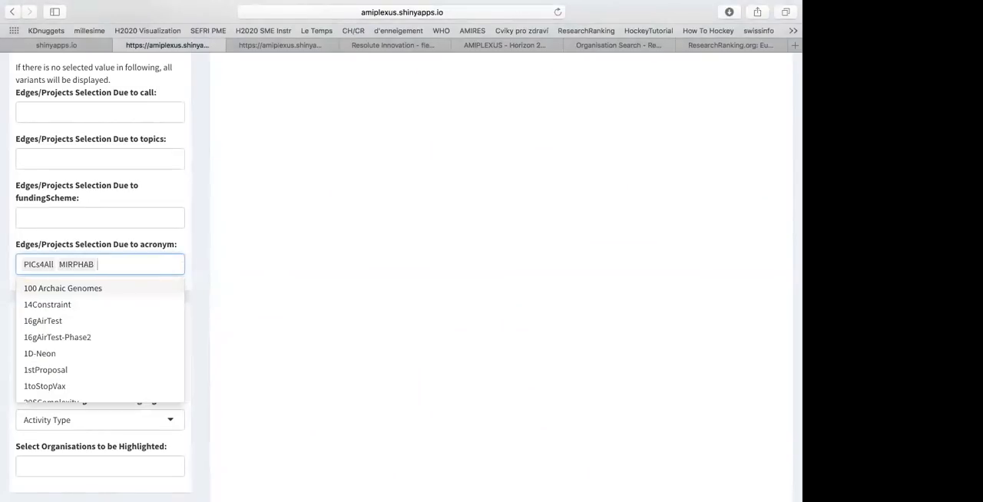
Add the projects Teraboard and PIXAPP to the acronym selection and return to the network graph
{"action": "type", "text": "tera"}
{"action": "type", "text": "board"}
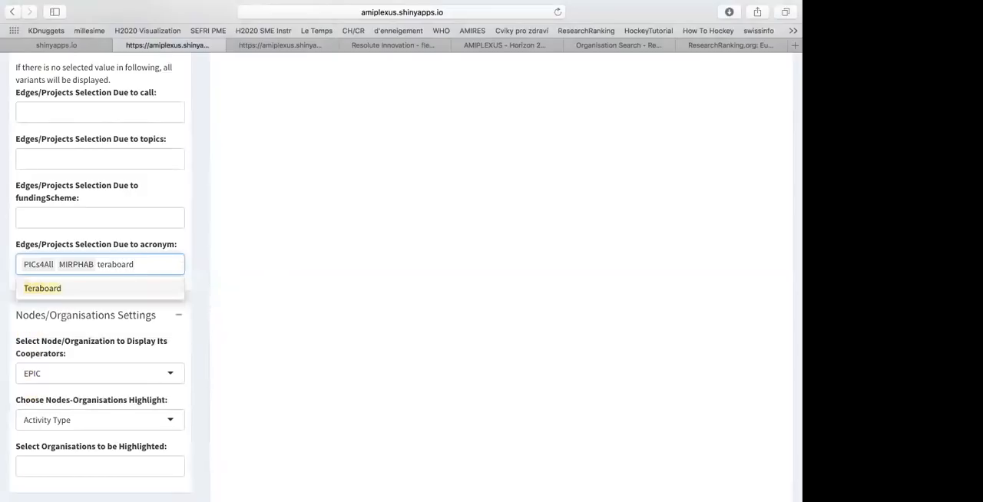
{"action": "key", "text": "Return"}
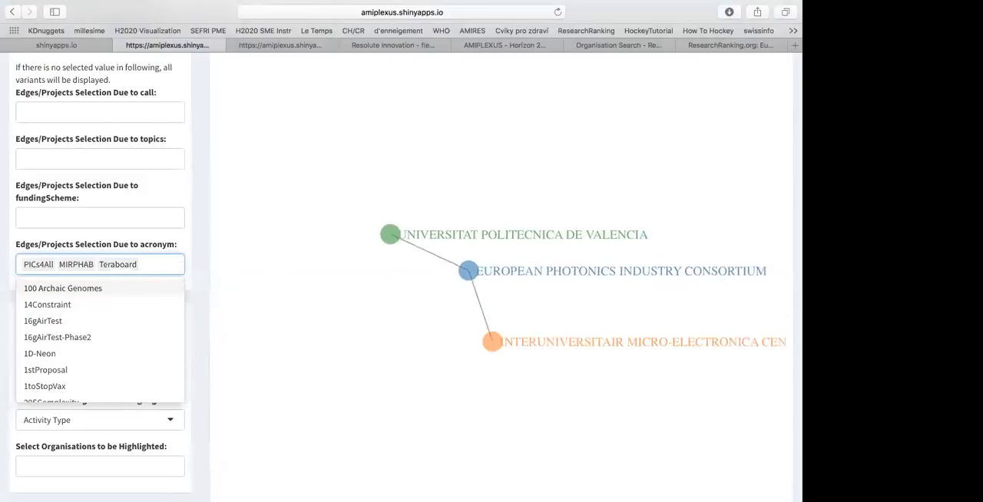
{"action": "type", "text": "pixapp"}
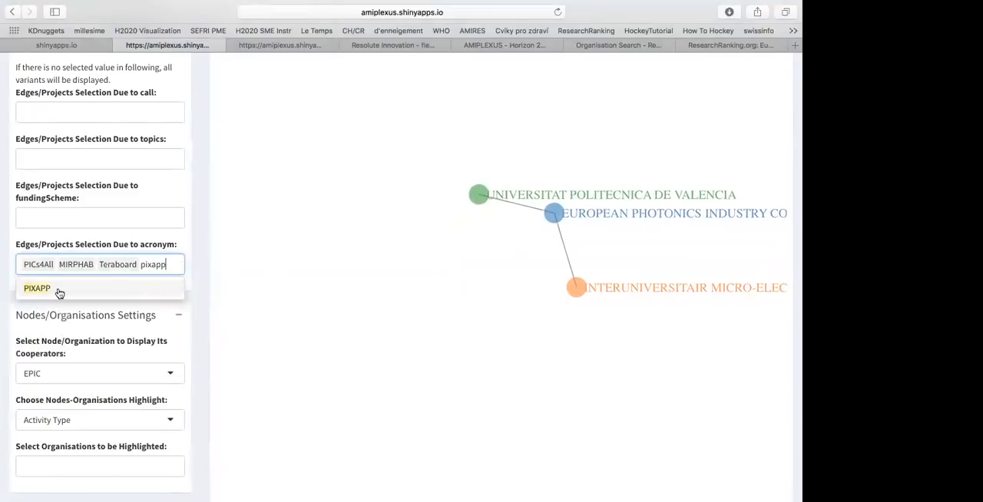
{"action": "key", "text": "Return"}
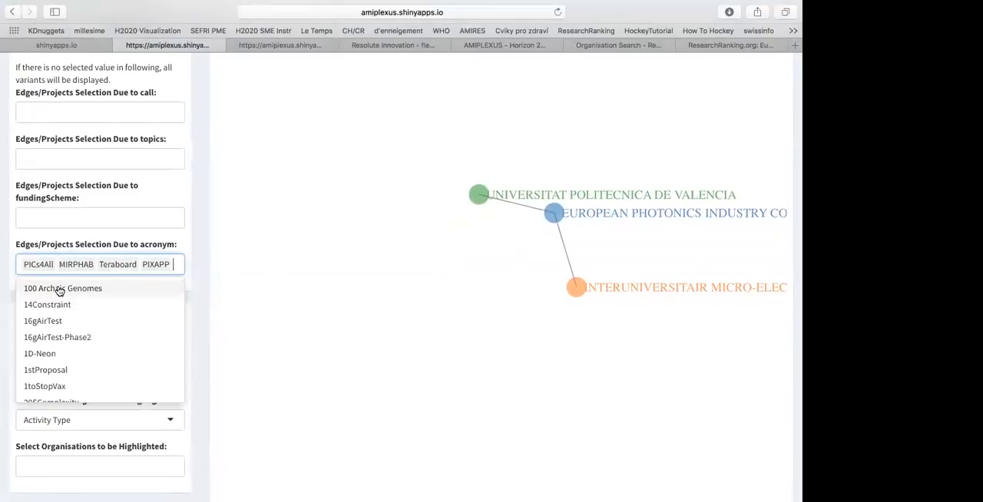
{"action": "left_click", "coordinate": [197, 197]}
{"action": "scroll", "coordinate": [192, 200], "scroll_direction": "up", "scroll_amount": 5}
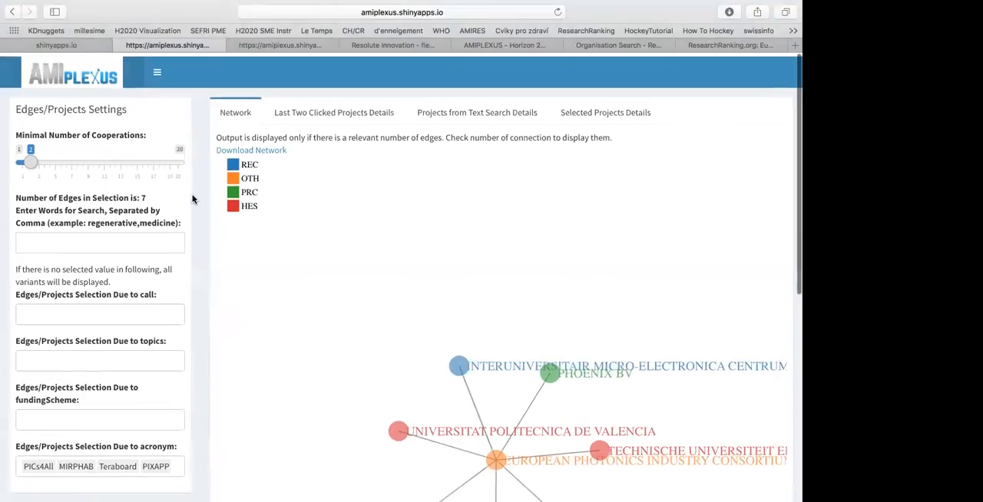
Set the minimal number of cooperations to 1 and clear EPIC from the organisation selection
{"action": "left_click_drag", "start_coordinate": [33, 158], "coordinate": [22, 158]}
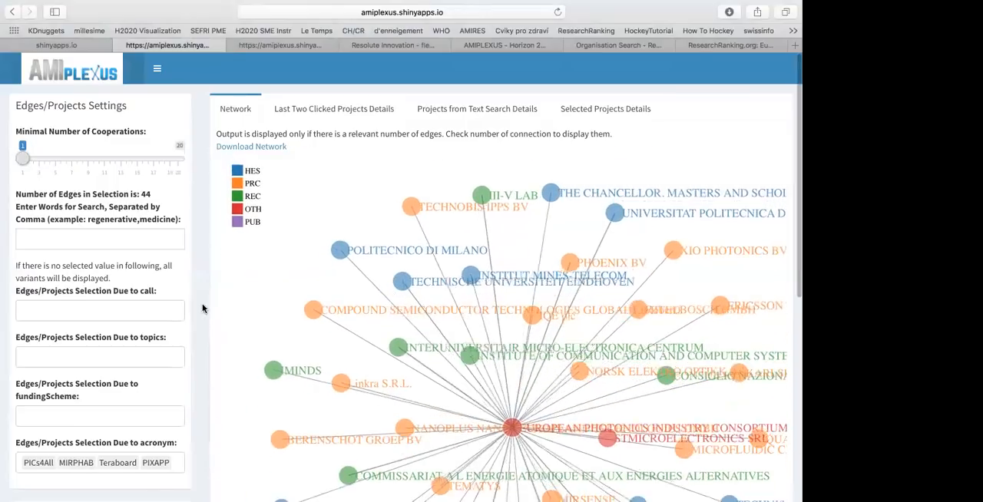
{"action": "scroll", "coordinate": [199, 309], "scroll_direction": "down", "scroll_amount": 5}
{"action": "left_click", "coordinate": [170, 329]}
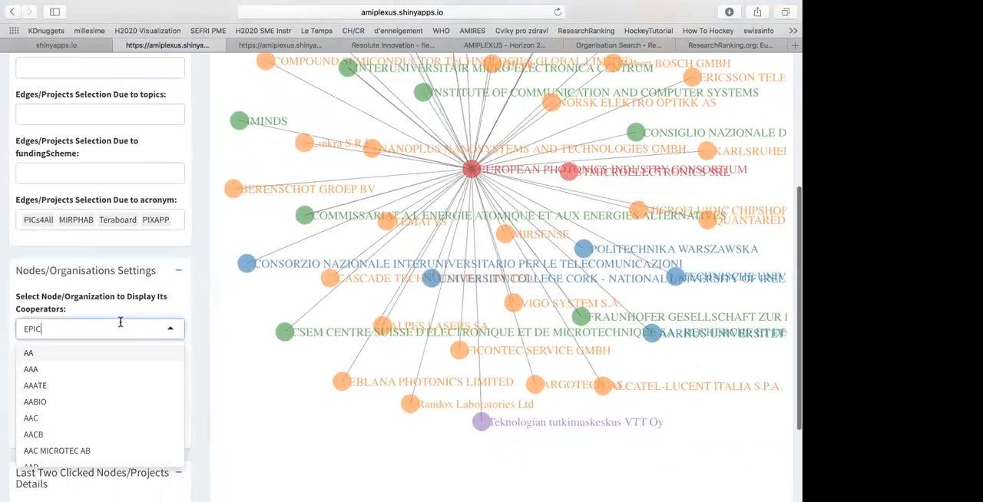
{"action": "key", "text": "BackSpace"}
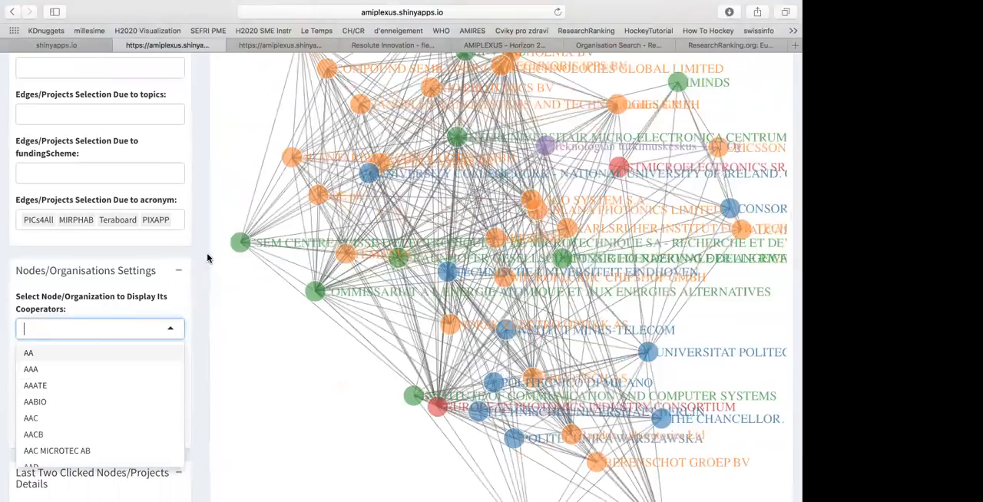
{"action": "left_click", "coordinate": [208, 258]}
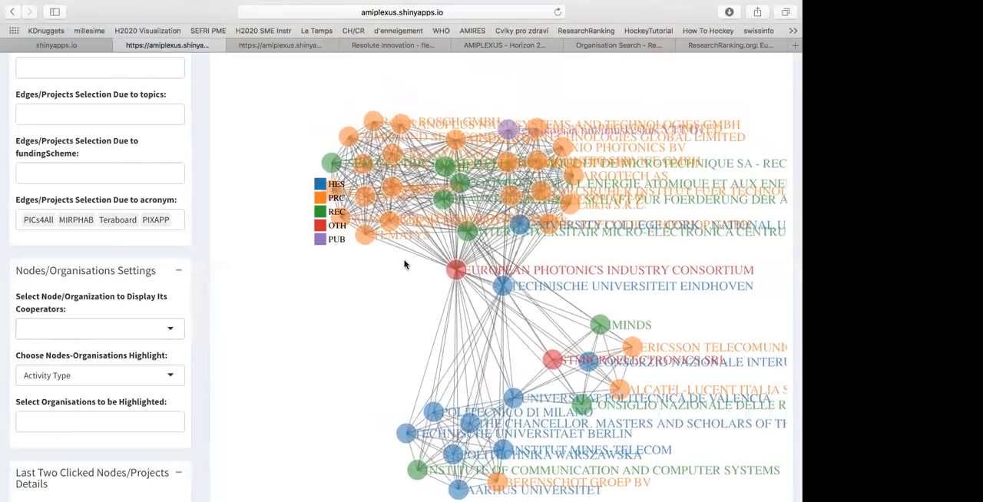
Examine the clusters of organisations around the European Photonics Industry Consortium and Technische Universiteit Eindhoven in the network graph
{"action": "left_click", "coordinate": [502, 287]}
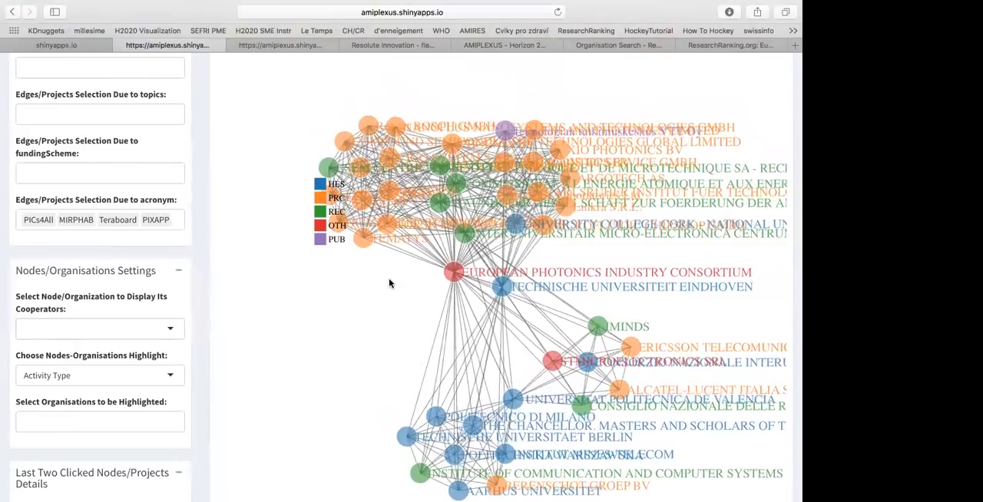
{"action": "scroll", "coordinate": [382, 287], "scroll_direction": "up", "scroll_amount": 3}
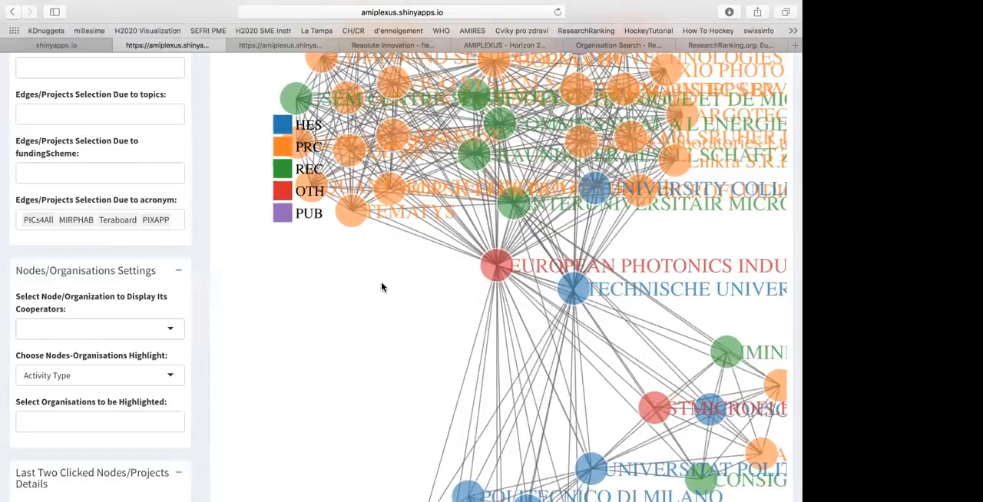
{"action": "scroll", "coordinate": [405, 235], "scroll_direction": "down", "scroll_amount": 3}
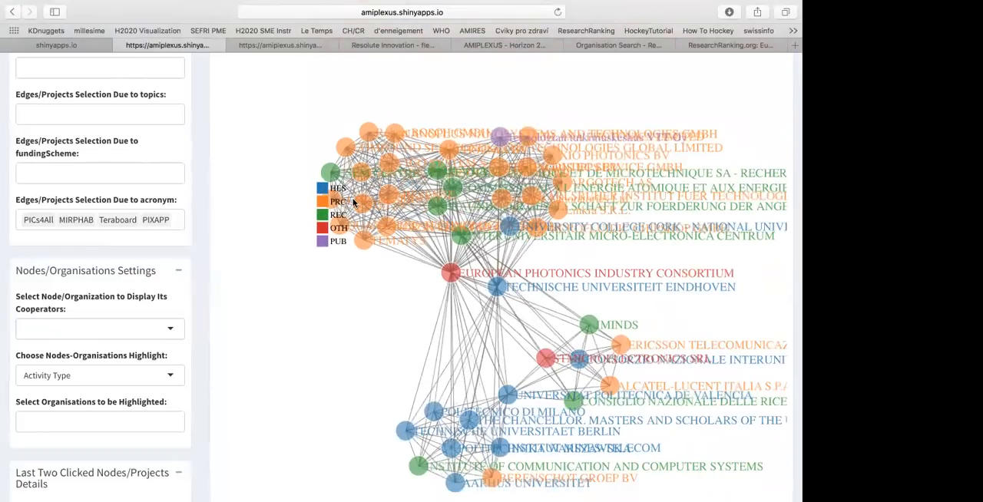
{"action": "scroll", "coordinate": [355, 201], "scroll_direction": "up", "scroll_amount": 3}
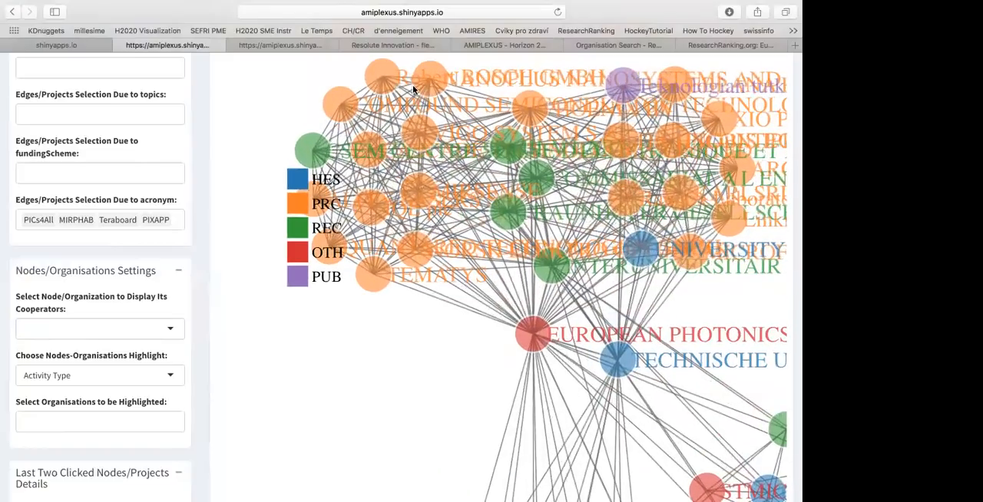
{"action": "left_click_drag", "start_coordinate": [387, 76], "coordinate": [350, 81]}
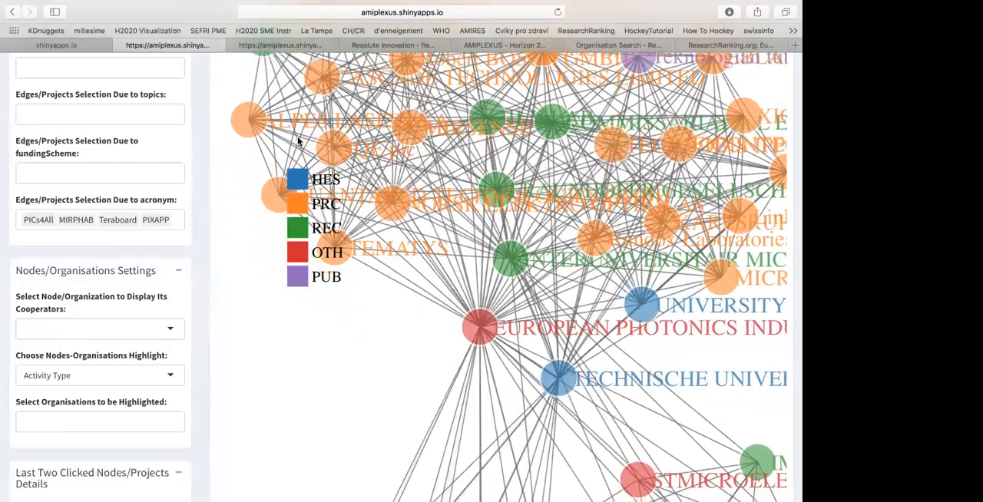
{"action": "left_click_drag", "start_coordinate": [340, 113], "coordinate": [257, 294]}
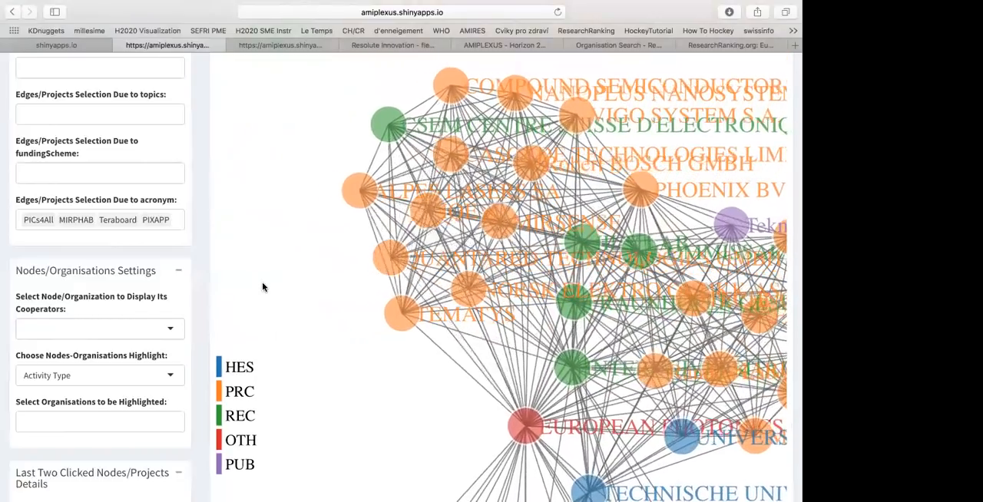
{"action": "scroll", "coordinate": [296, 260], "scroll_direction": "down", "scroll_amount": 2}
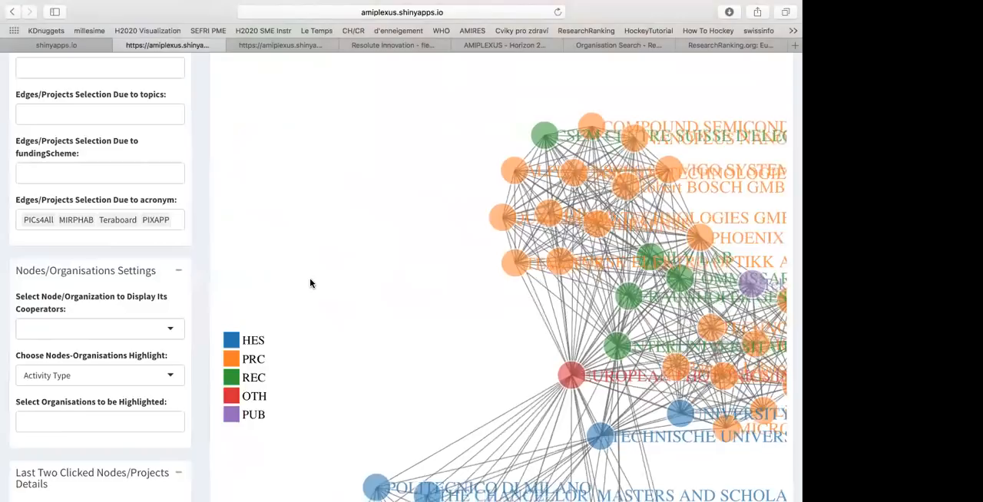
{"action": "scroll", "coordinate": [313, 295], "scroll_direction": "down", "scroll_amount": 1}
{"action": "left_click_drag", "start_coordinate": [325, 301], "coordinate": [307, 224]}
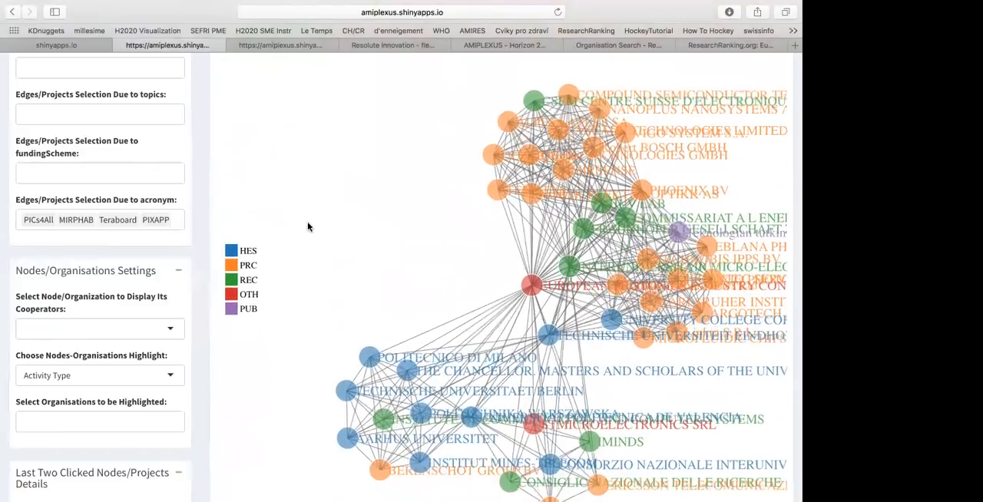
{"action": "scroll", "coordinate": [307, 226], "scroll_direction": "down", "scroll_amount": 1}
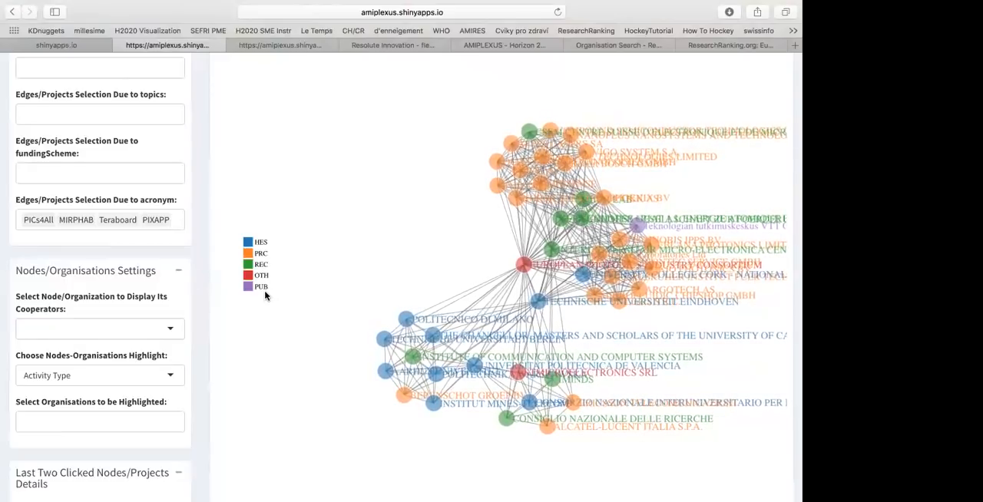
Look up the meaning of the activity type abbreviations in the About information and return to the cooperation network
{"action": "scroll", "coordinate": [198, 266], "scroll_direction": "up", "scroll_amount": 6}
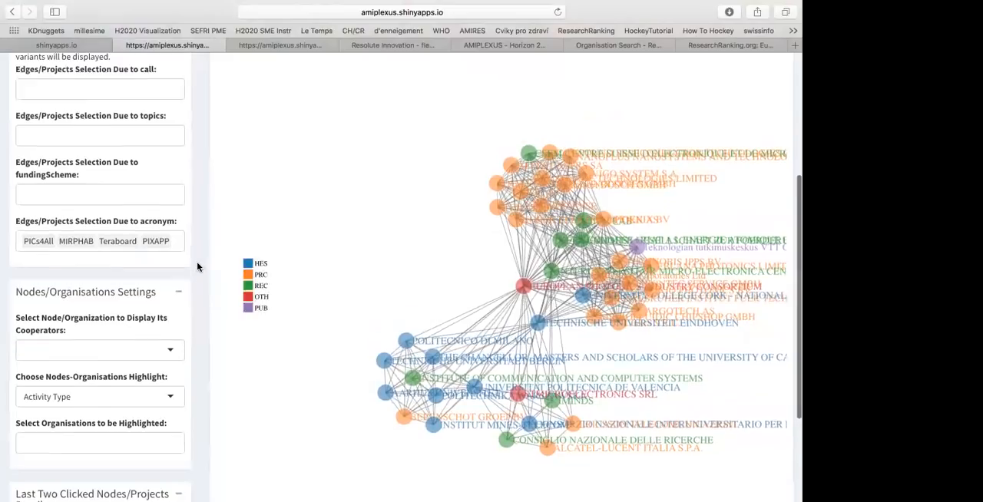
{"action": "left_click", "coordinate": [156, 71]}
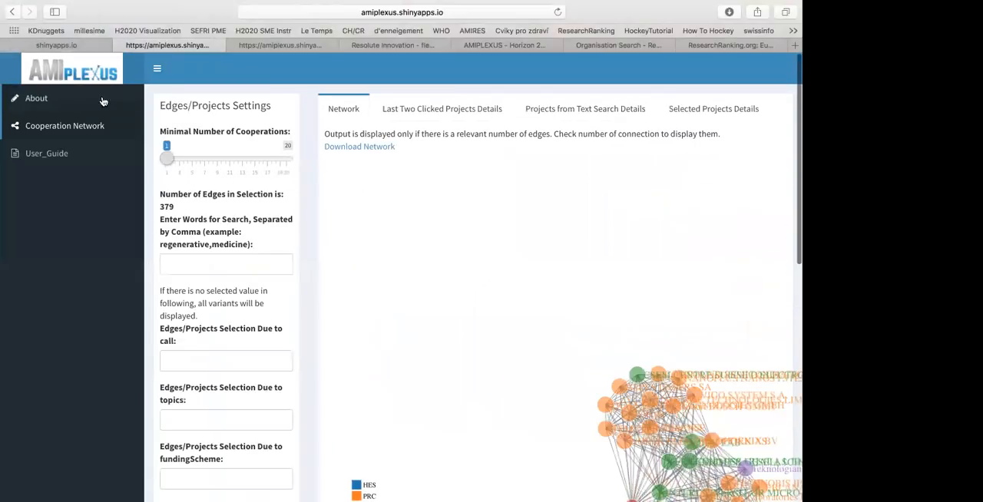
{"action": "left_click", "coordinate": [64, 101]}
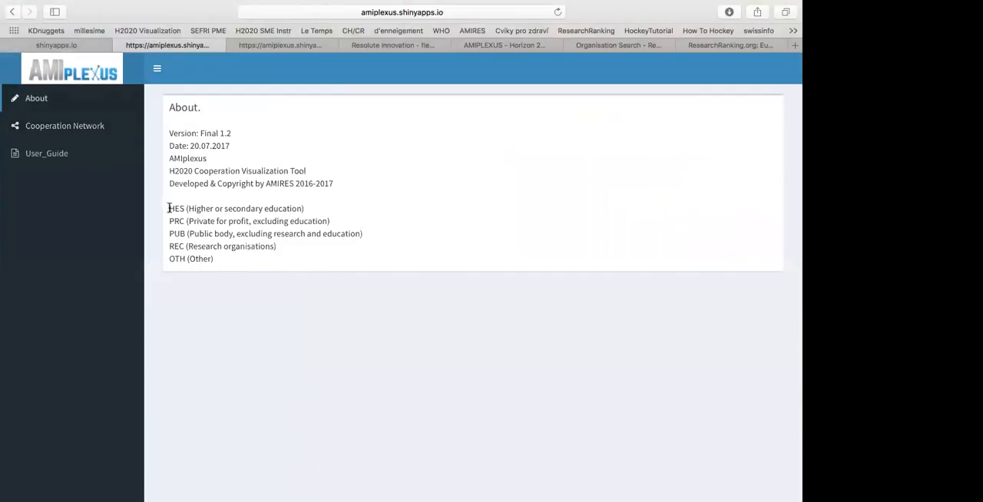
{"action": "left_click", "coordinate": [157, 71]}
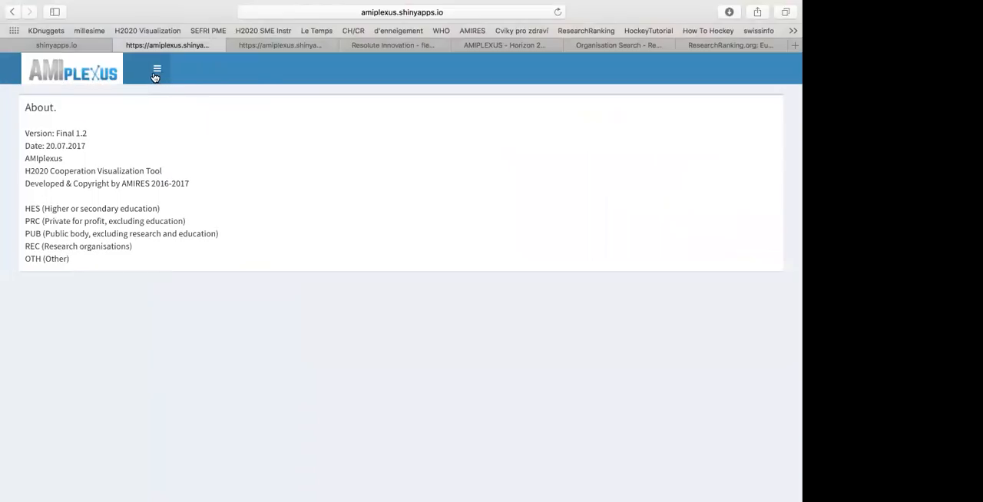
{"action": "left_click", "coordinate": [156, 73]}
{"action": "left_click", "coordinate": [81, 127]}
{"action": "left_click", "coordinate": [157, 69]}
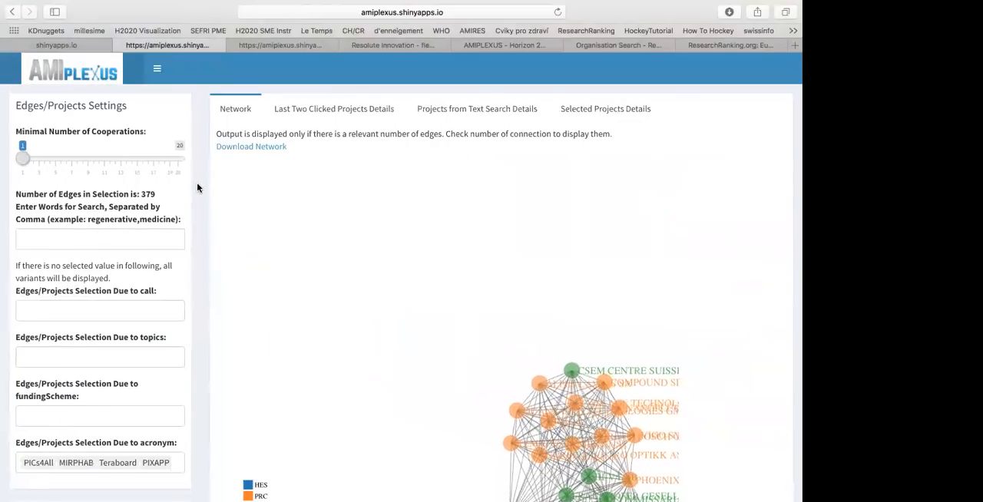
Download the cooperation network and open the downloaded file AMIplexus-2017-10-27.html
{"action": "scroll", "coordinate": [299, 209], "scroll_direction": "down", "scroll_amount": 5}
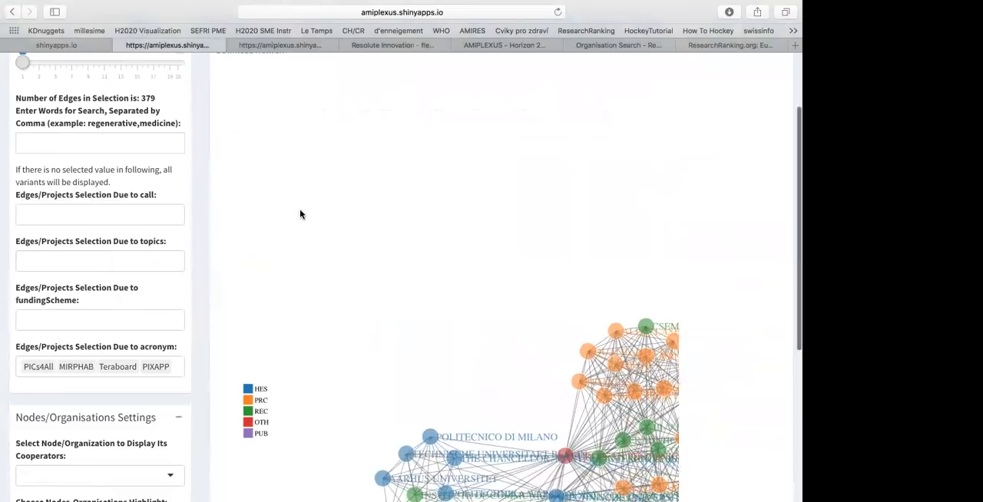
{"action": "scroll", "coordinate": [299, 209], "scroll_direction": "up", "scroll_amount": 5}
{"action": "left_click", "coordinate": [269, 148]}
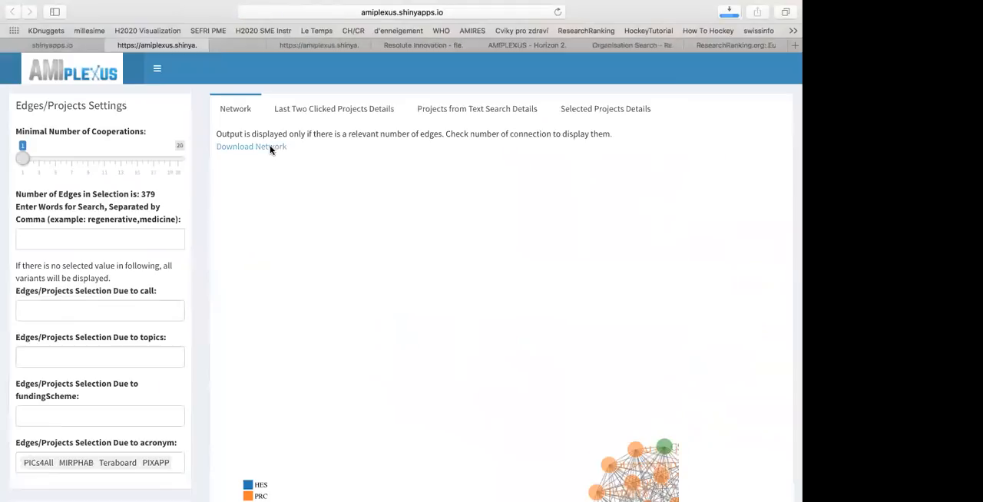
{"action": "left_click", "coordinate": [730, 13]}
{"action": "double_click", "coordinate": [651, 66]}
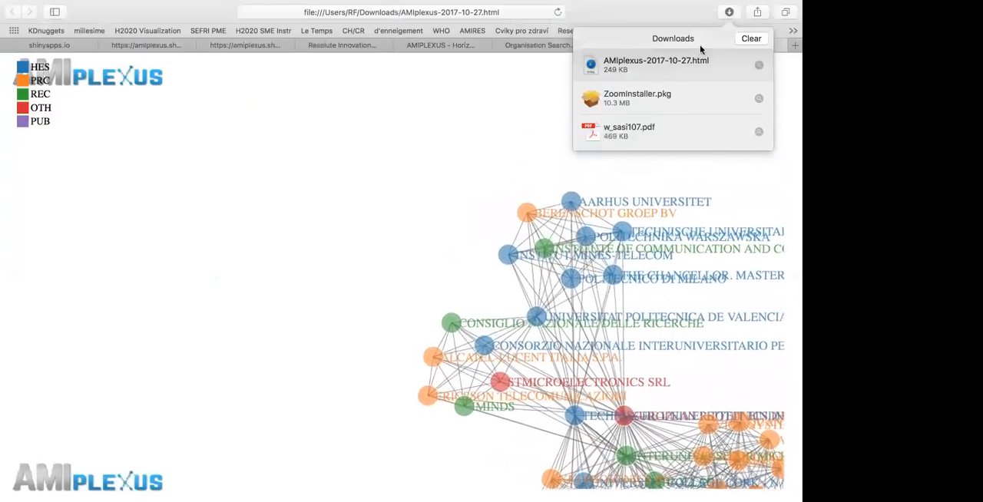
{"action": "left_click", "coordinate": [729, 12]}
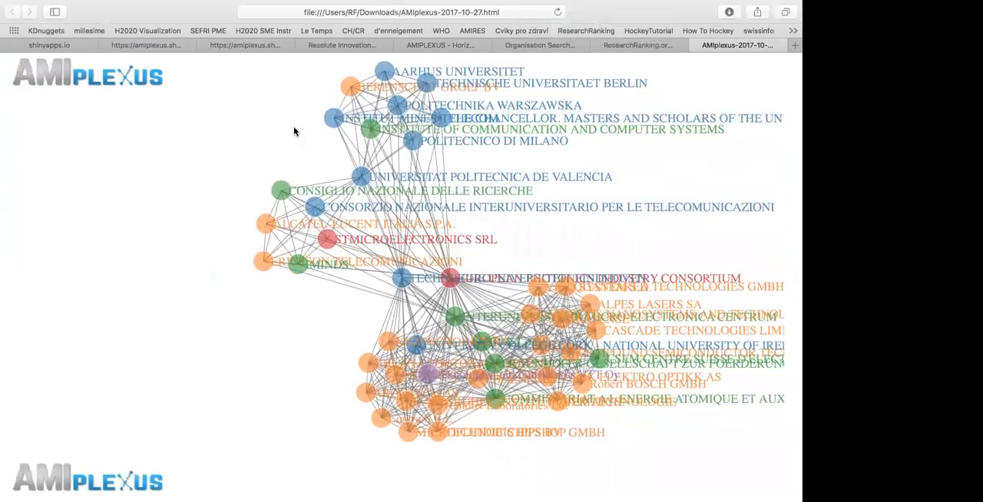
Return to the online cooperation network and bring the whole graph into view
{"action": "left_click", "coordinate": [164, 44]}
{"action": "scroll", "coordinate": [262, 218], "scroll_direction": "down", "scroll_amount": 5}
{"action": "scroll", "coordinate": [426, 237], "scroll_direction": "down", "scroll_amount": 5}
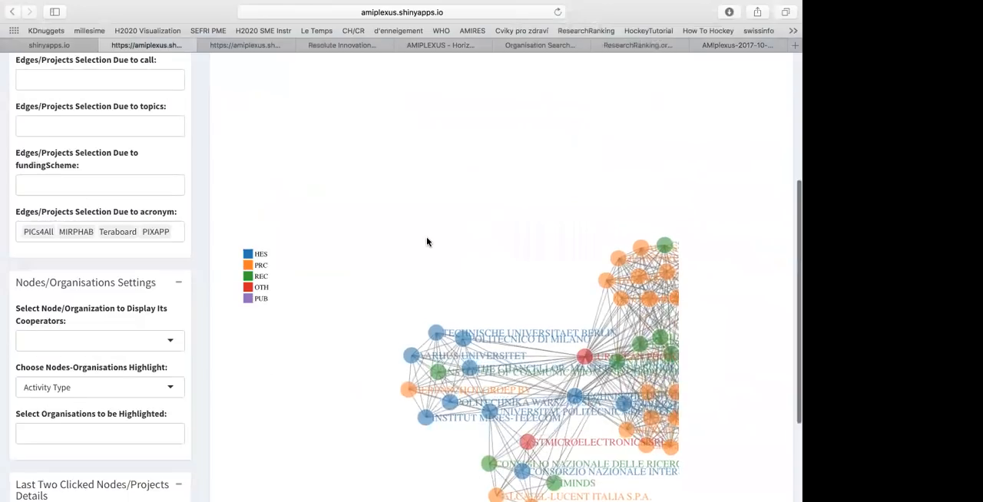
{"action": "left_click_drag", "start_coordinate": [395, 129], "coordinate": [381, 84]}
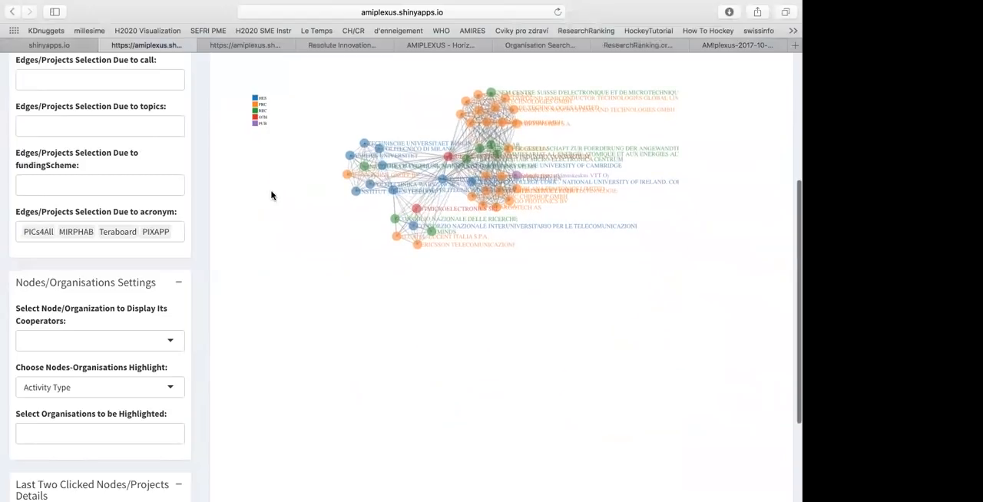
{"action": "scroll", "coordinate": [196, 195], "scroll_direction": "up", "scroll_amount": 5}
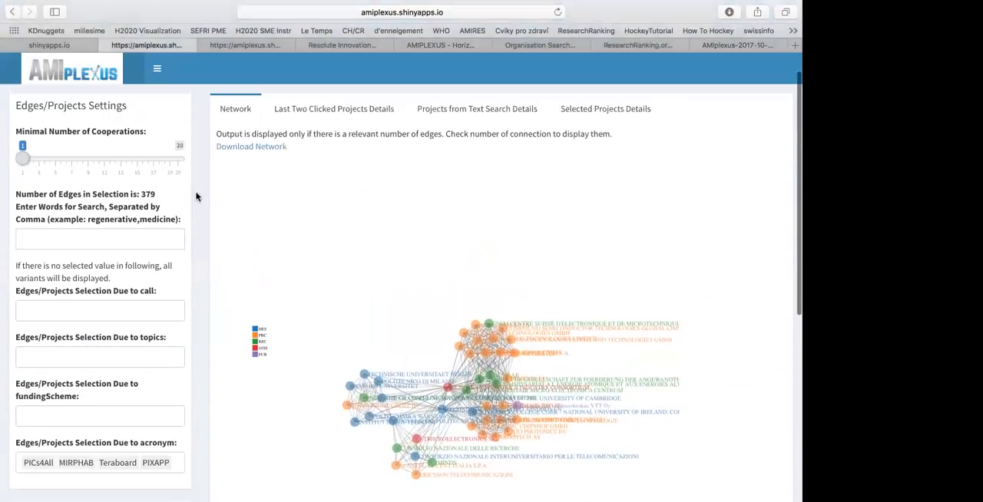
{"action": "left_click_drag", "start_coordinate": [430, 403], "coordinate": [443, 316]}
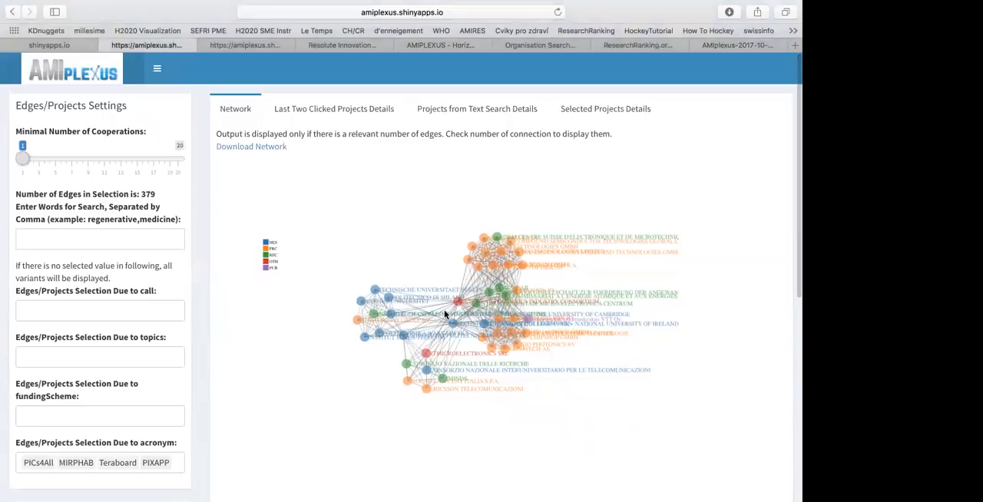
Set the minimal number of cooperations to 15 and remove all project acronyms from the selection
{"action": "scroll", "coordinate": [444, 310], "scroll_direction": "up", "scroll_amount": 3}
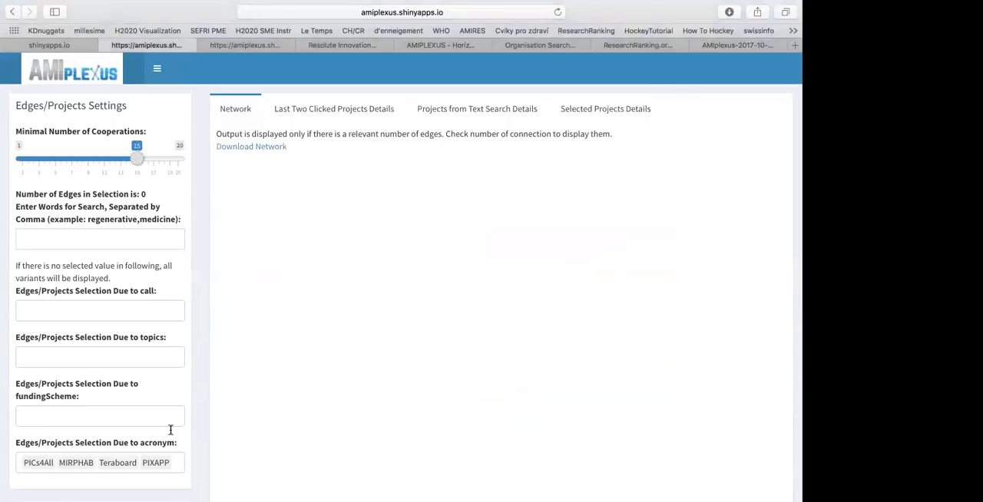
{"action": "left_click", "coordinate": [180, 463]}
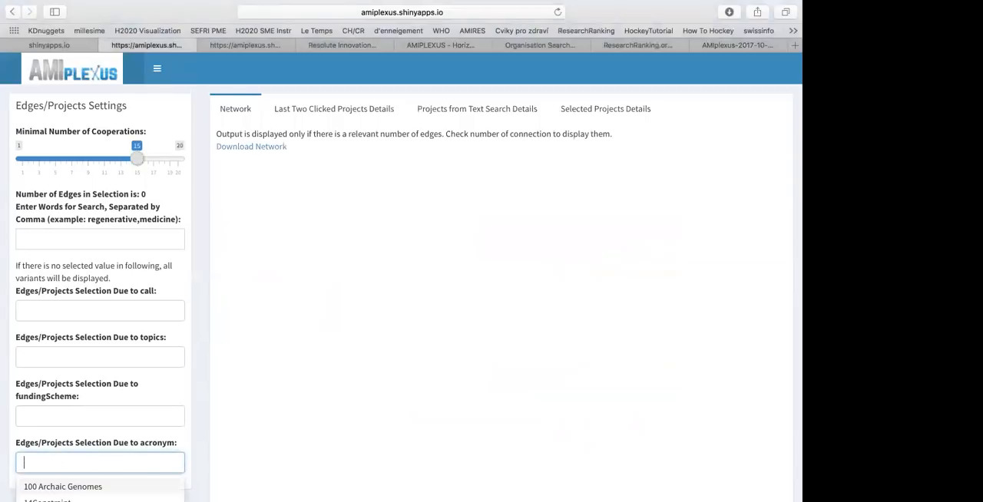
{"action": "left_click", "coordinate": [204, 362]}
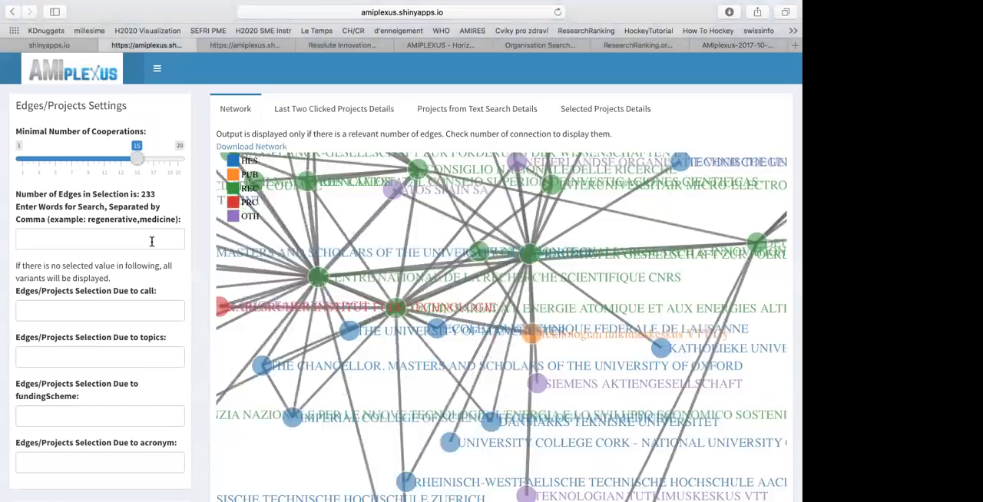
Search the projects for the word biophotonic, set the minimal number of cooperations to 1 and show the selected projects' details
{"action": "left_click", "coordinate": [151, 241]}
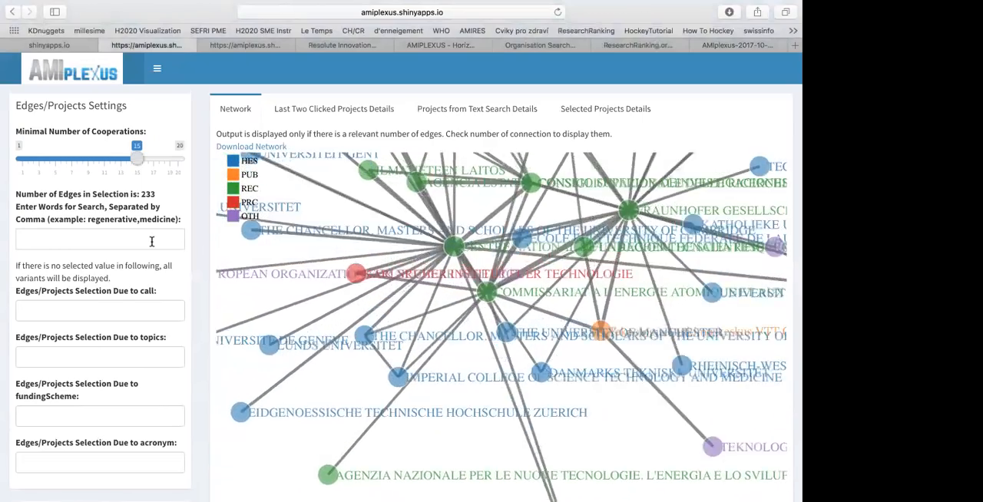
{"action": "type", "text": "b"}
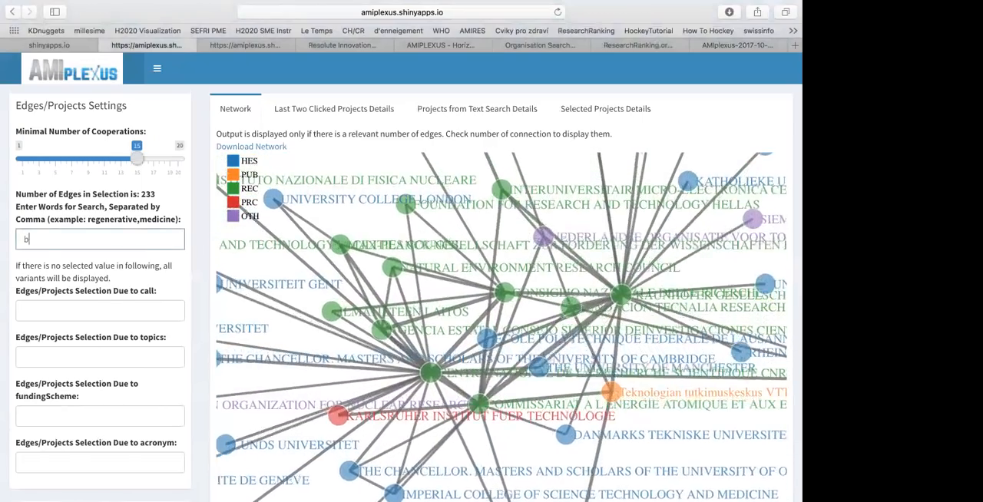
{"action": "type", "text": "iop"}
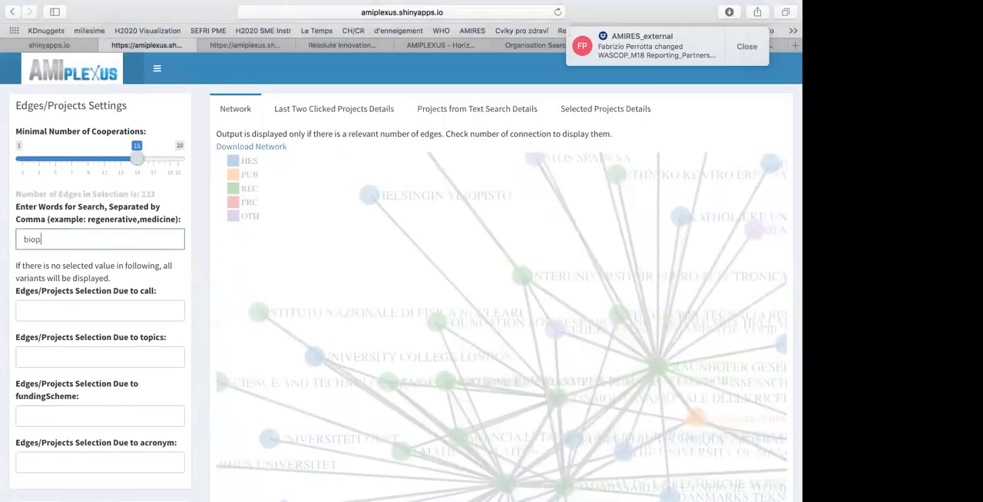
{"action": "type", "text": "hotonic"}
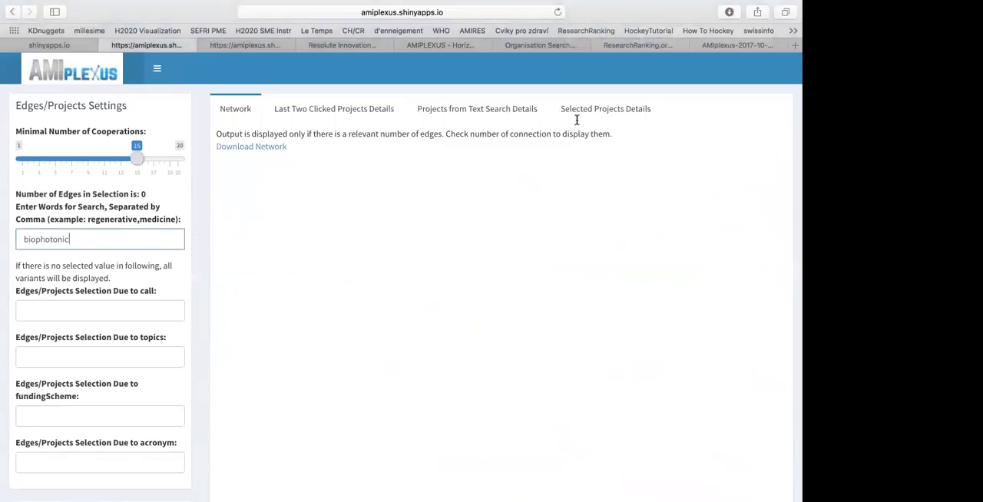
{"action": "left_click", "coordinate": [605, 109]}
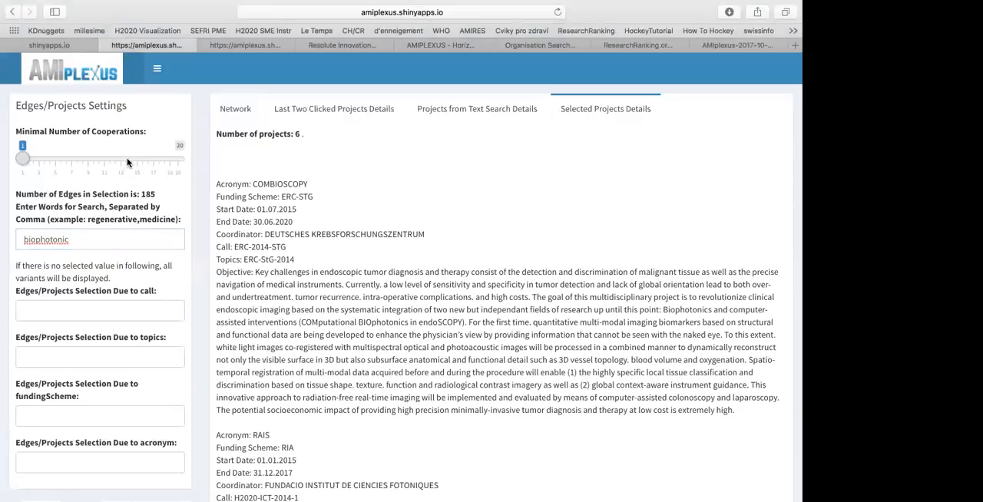
Replace the project search word with LIDAR,auto
{"action": "left_click_drag", "start_coordinate": [99, 239], "coordinate": [18, 237]}
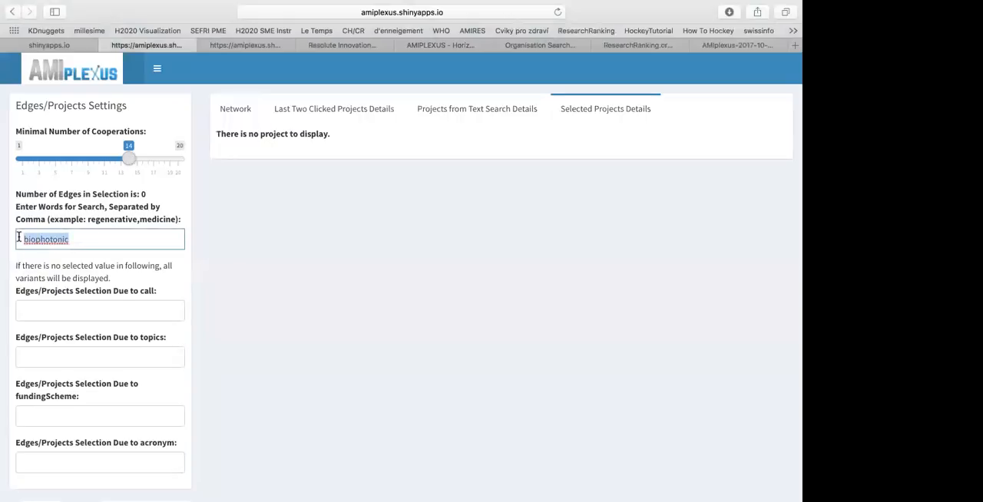
{"action": "type", "text": "LIDAR,auto"}
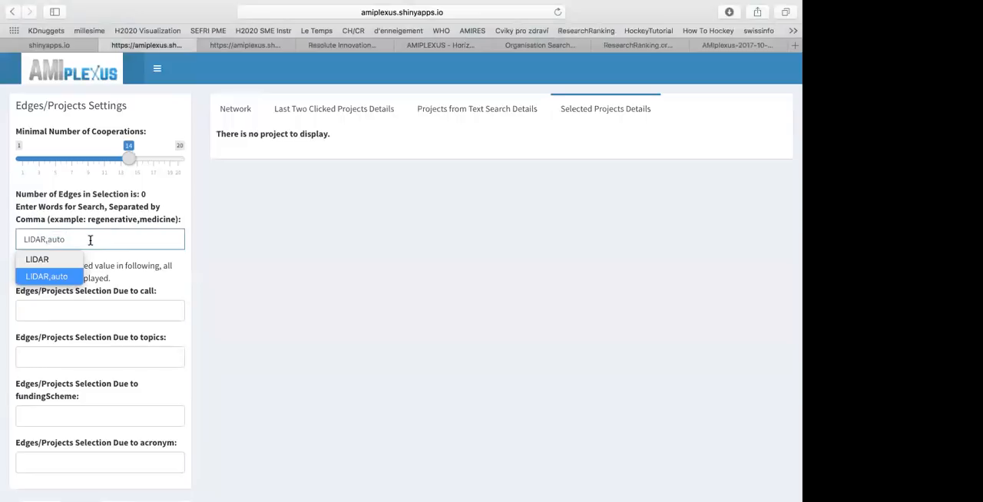
{"action": "left_click", "coordinate": [186, 201]}
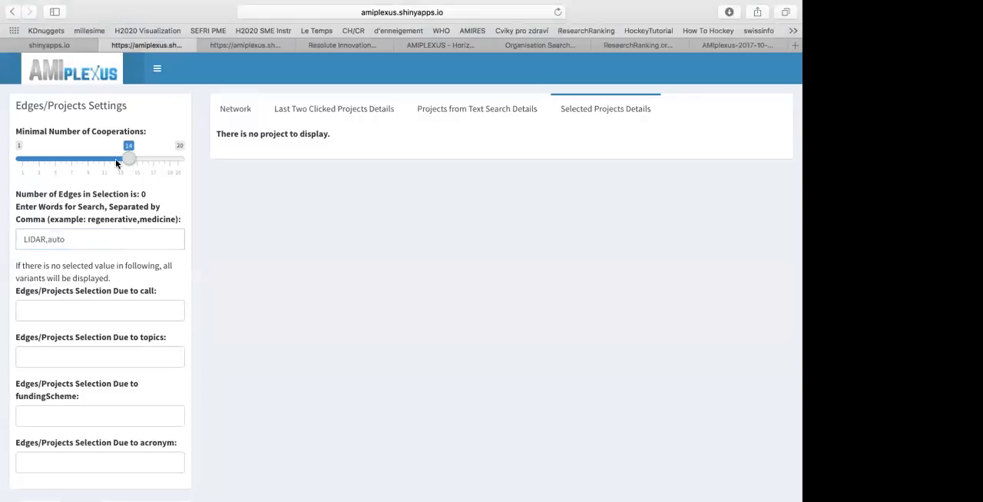
Shorten the project search to LIDAR and set the minimal number of cooperations to 1 with the network displayed
{"action": "left_click", "coordinate": [102, 239]}
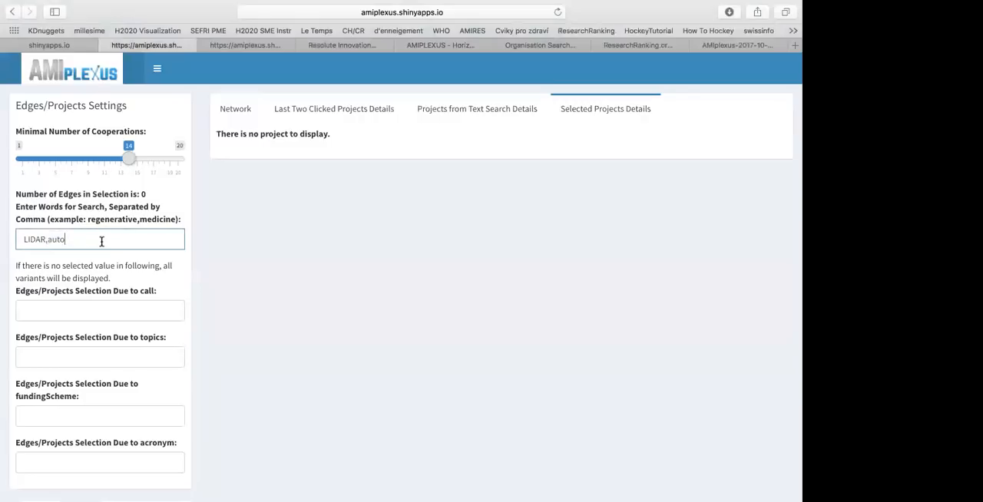
{"action": "key", "text": "BackSpace"}
{"action": "key", "text": "BackSpace"}
{"action": "key", "text": "BackSpace"}
{"action": "key", "text": "BackSpace"}
{"action": "key", "text": "BackSpace"}
{"action": "left_click", "coordinate": [198, 198]}
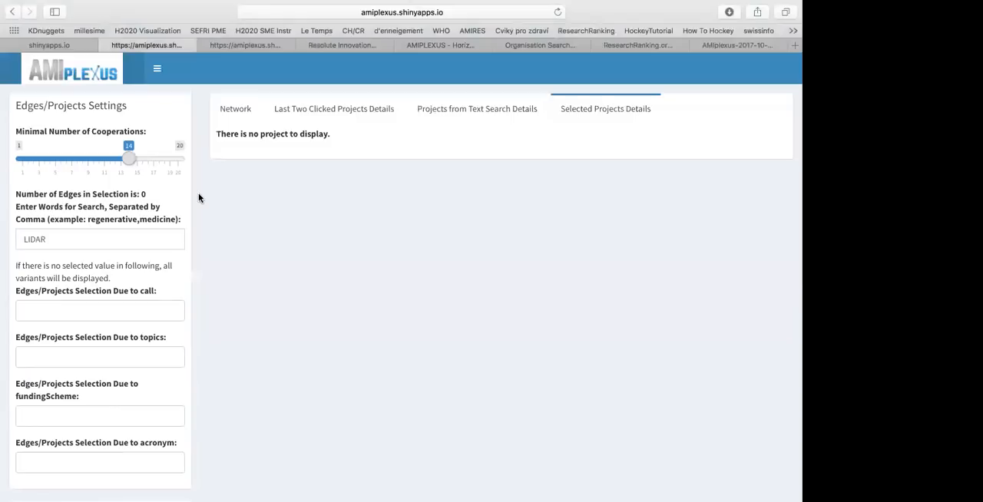
{"action": "left_click", "coordinate": [223, 111]}
{"action": "left_click_drag", "start_coordinate": [128, 158], "coordinate": [6, 157]}
{"action": "mouse_move", "coordinate": [3, 156]}
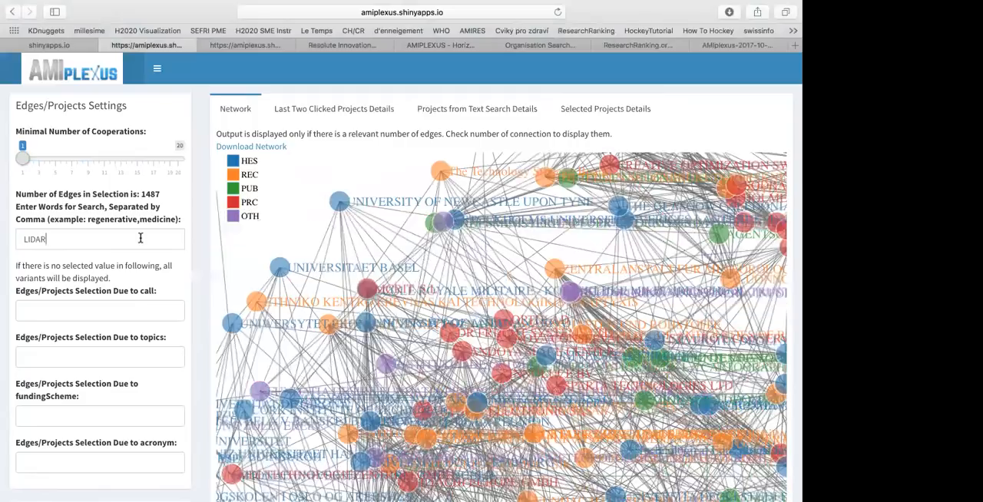
Extend the project search to LIDAR,auto without a space after the comma and show the selected projects' details
{"action": "left_click", "coordinate": [141, 238]}
{"action": "type", "text": ", auto"}
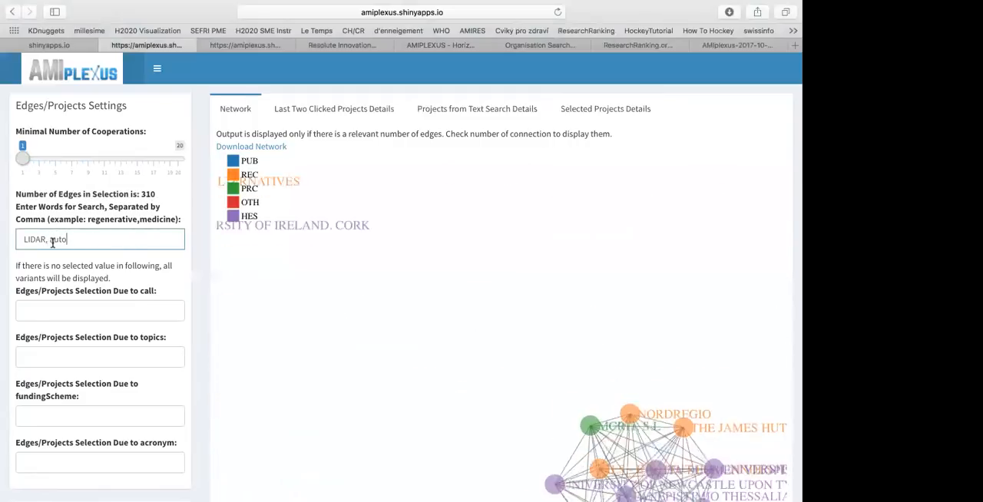
{"action": "left_click", "coordinate": [51, 241]}
{"action": "key", "text": "BackSpace"}
{"action": "left_click", "coordinate": [211, 215]}
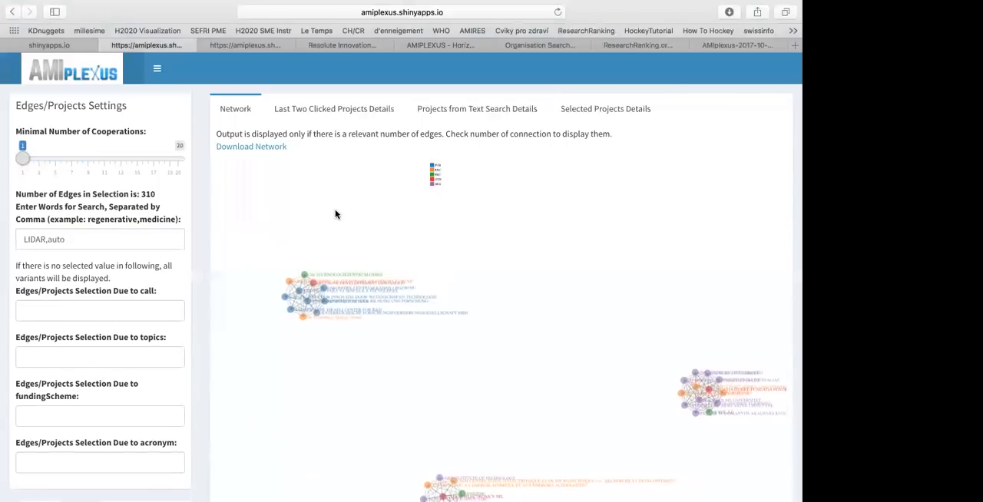
{"action": "left_click", "coordinate": [607, 112]}
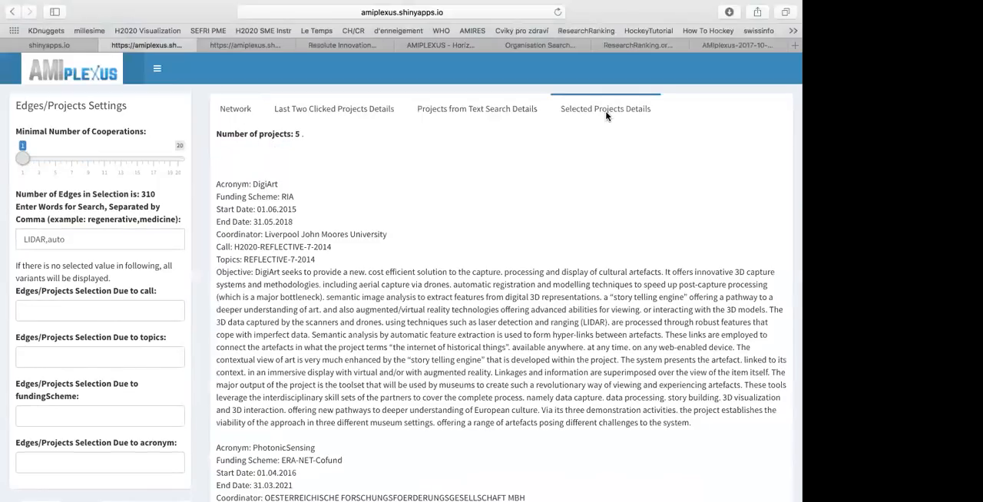